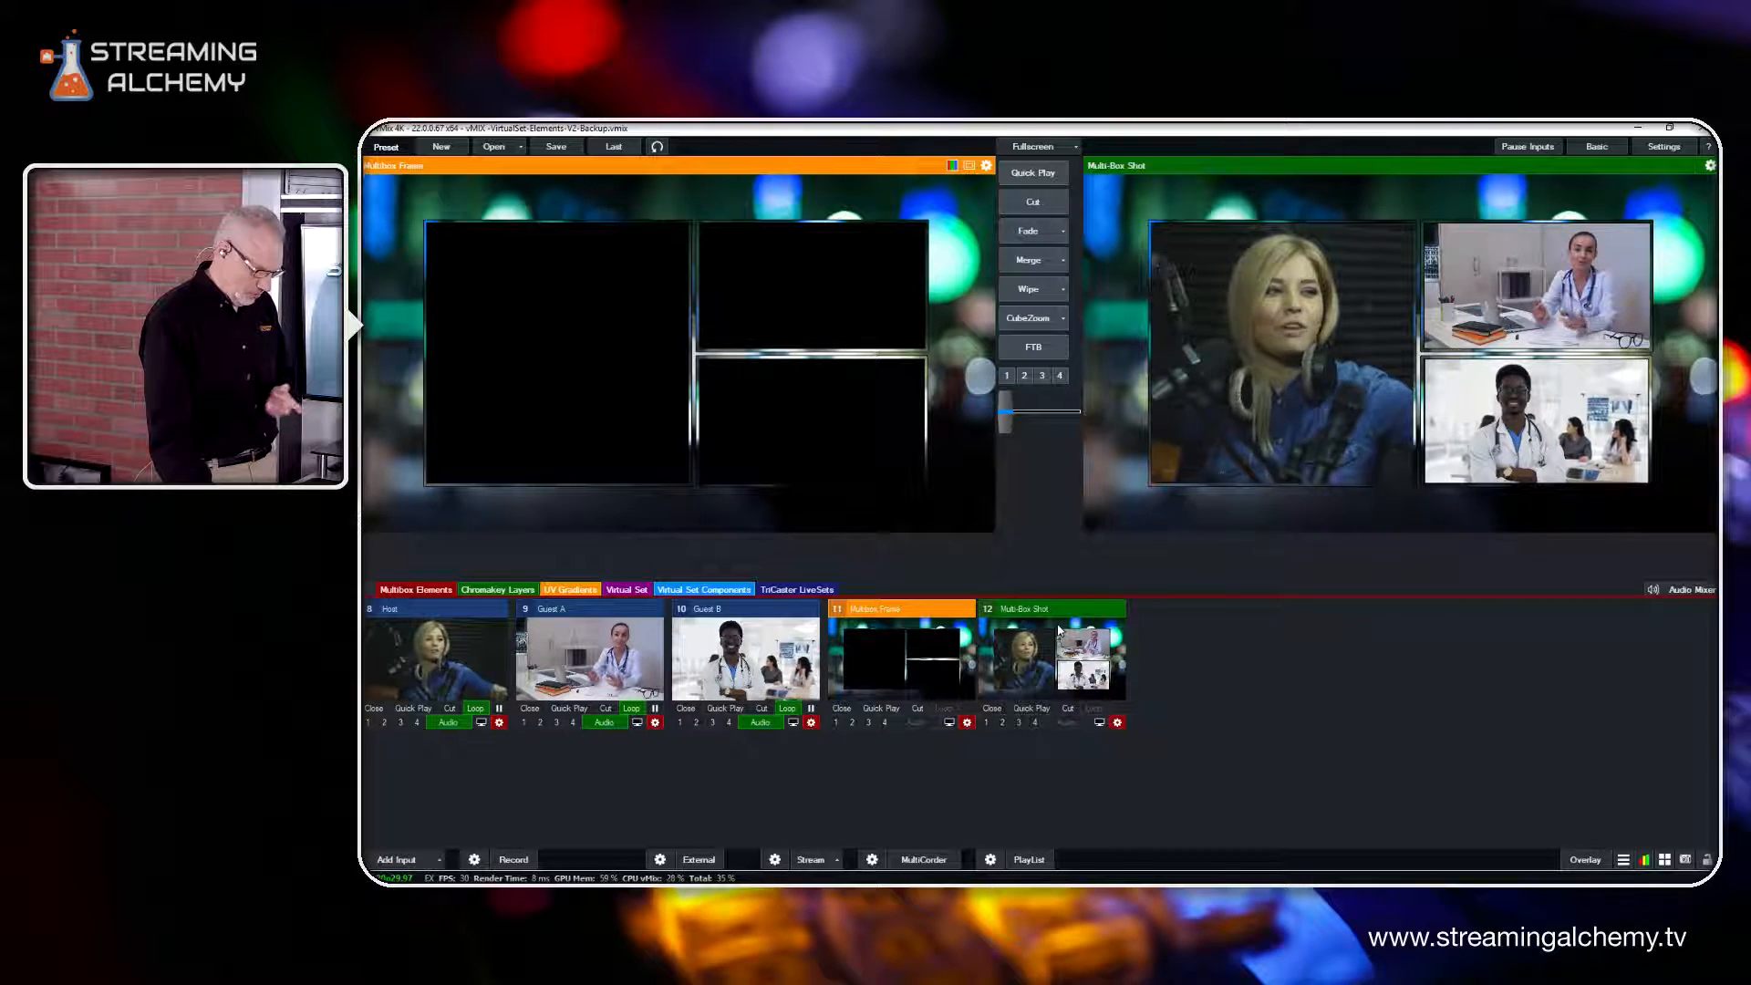
Inspect the Multi-Box Shot's multi-view layer assignments and the position and crop settings of its Guest A layer.
double_click(1058, 630)
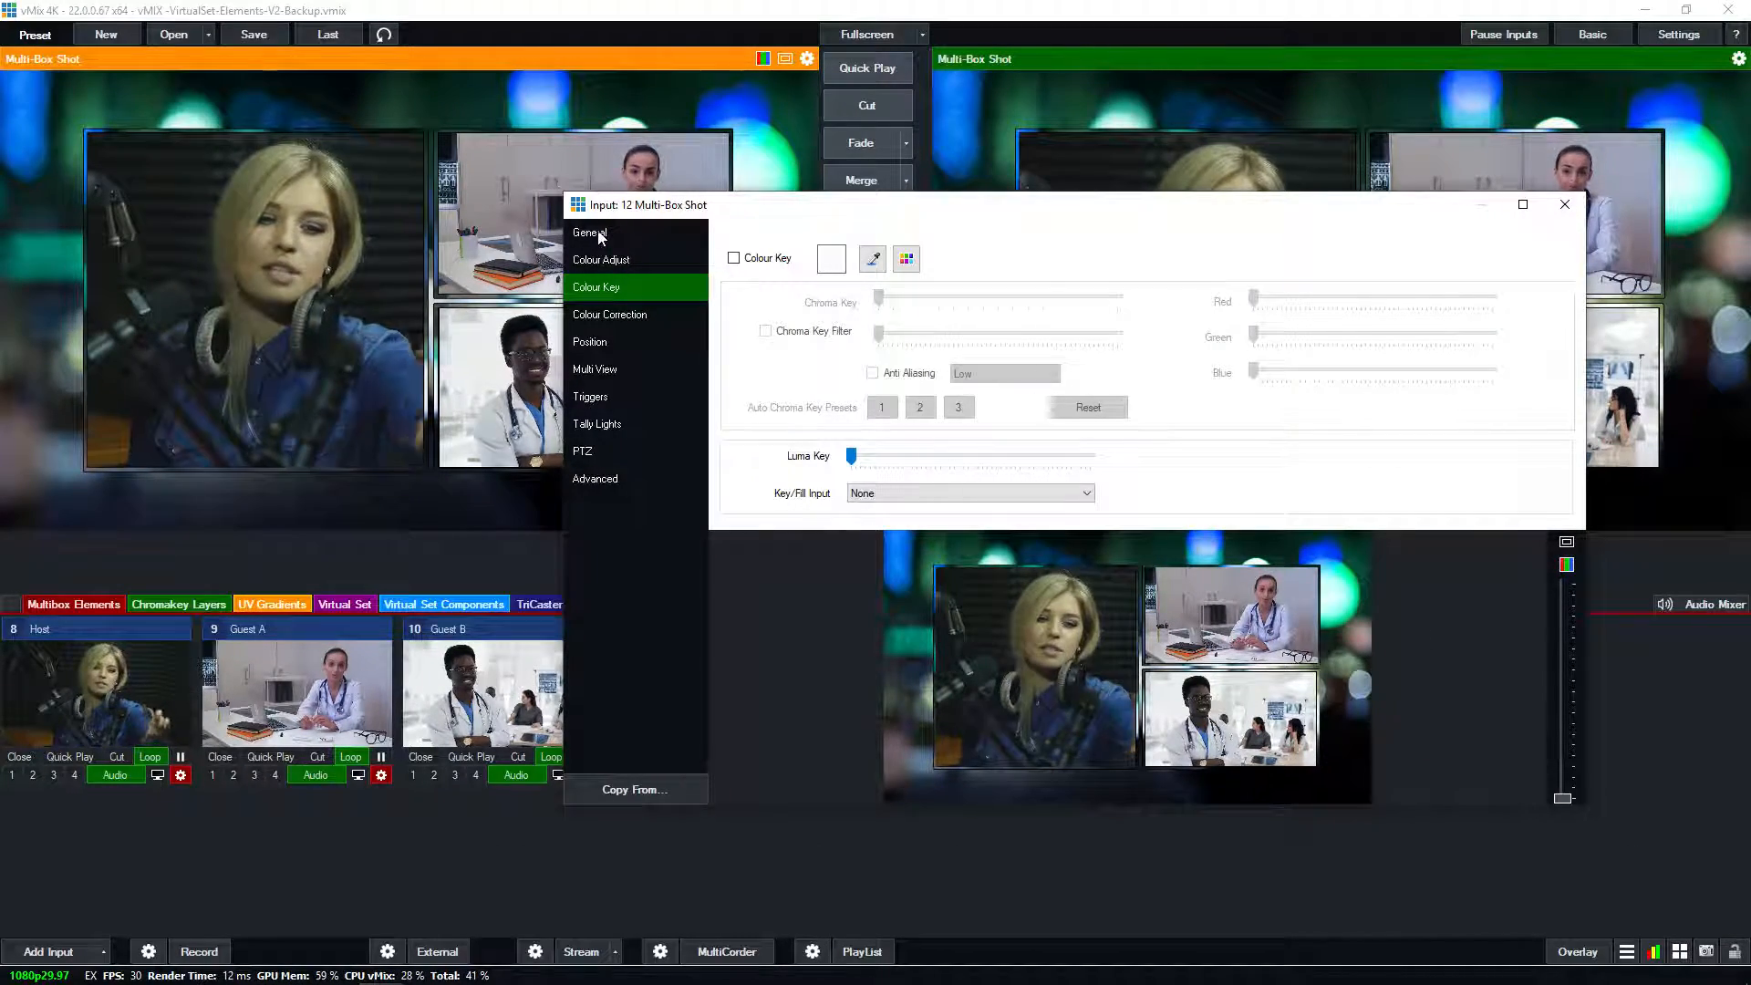
left_click(606, 369)
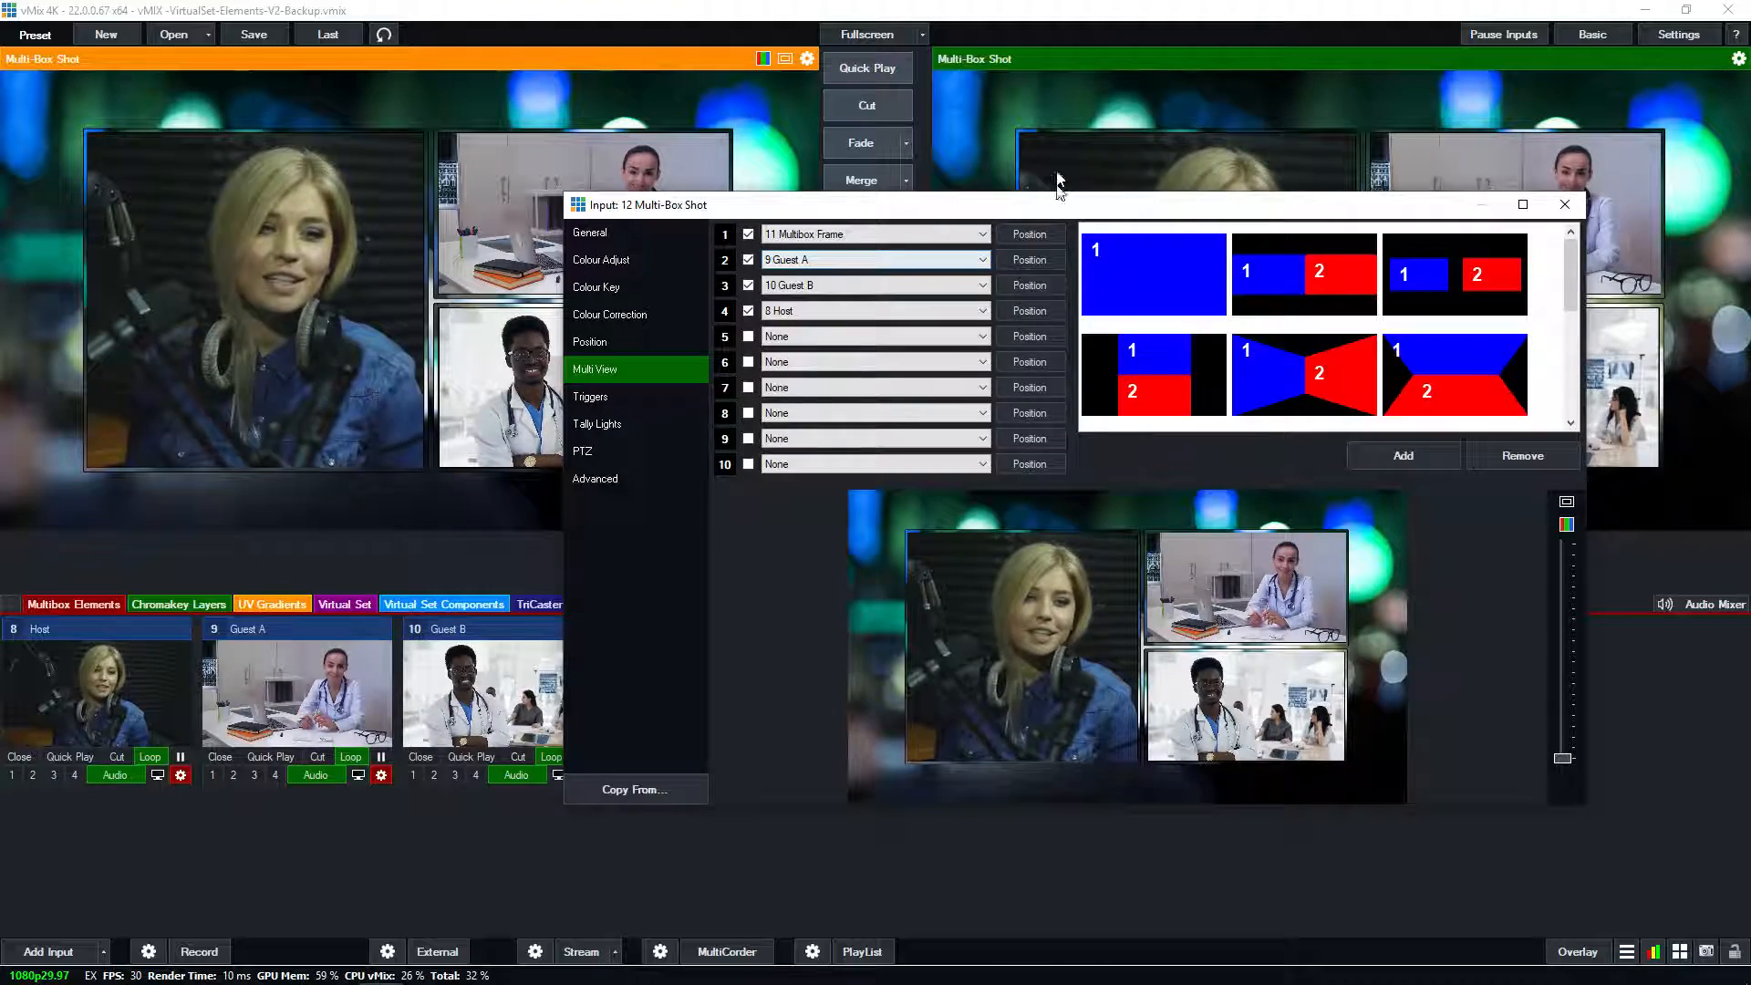
left_click(1031, 260)
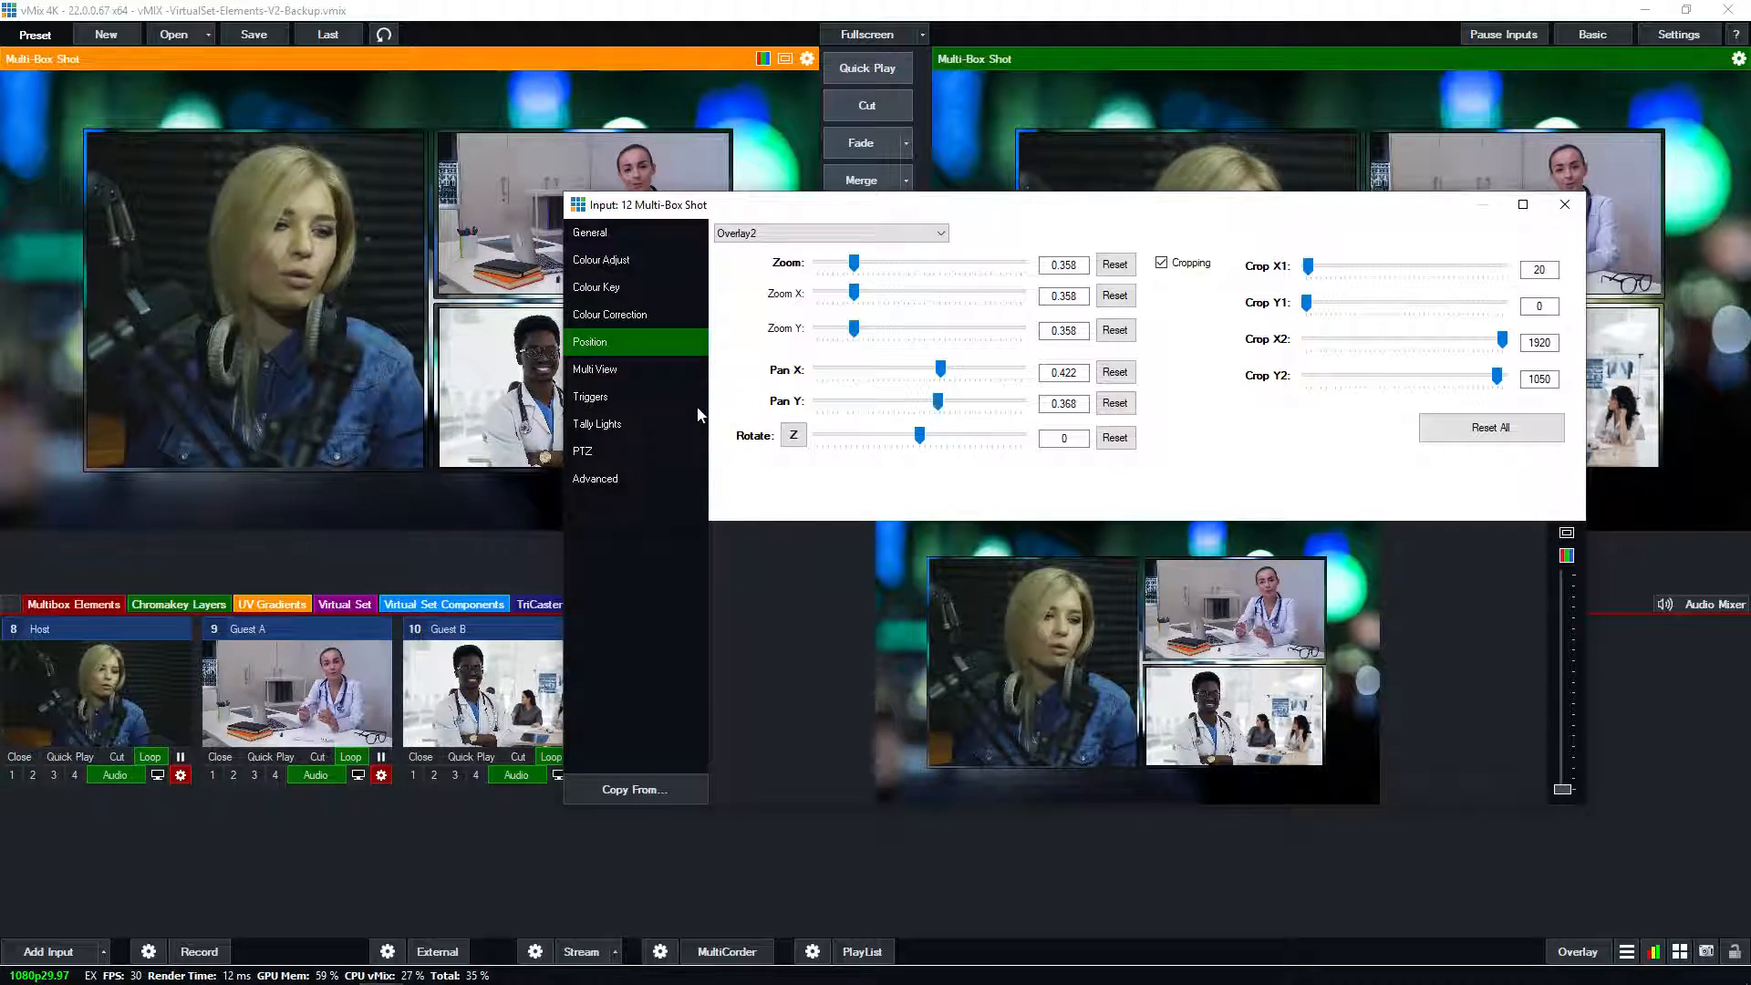
left_click(1562, 210)
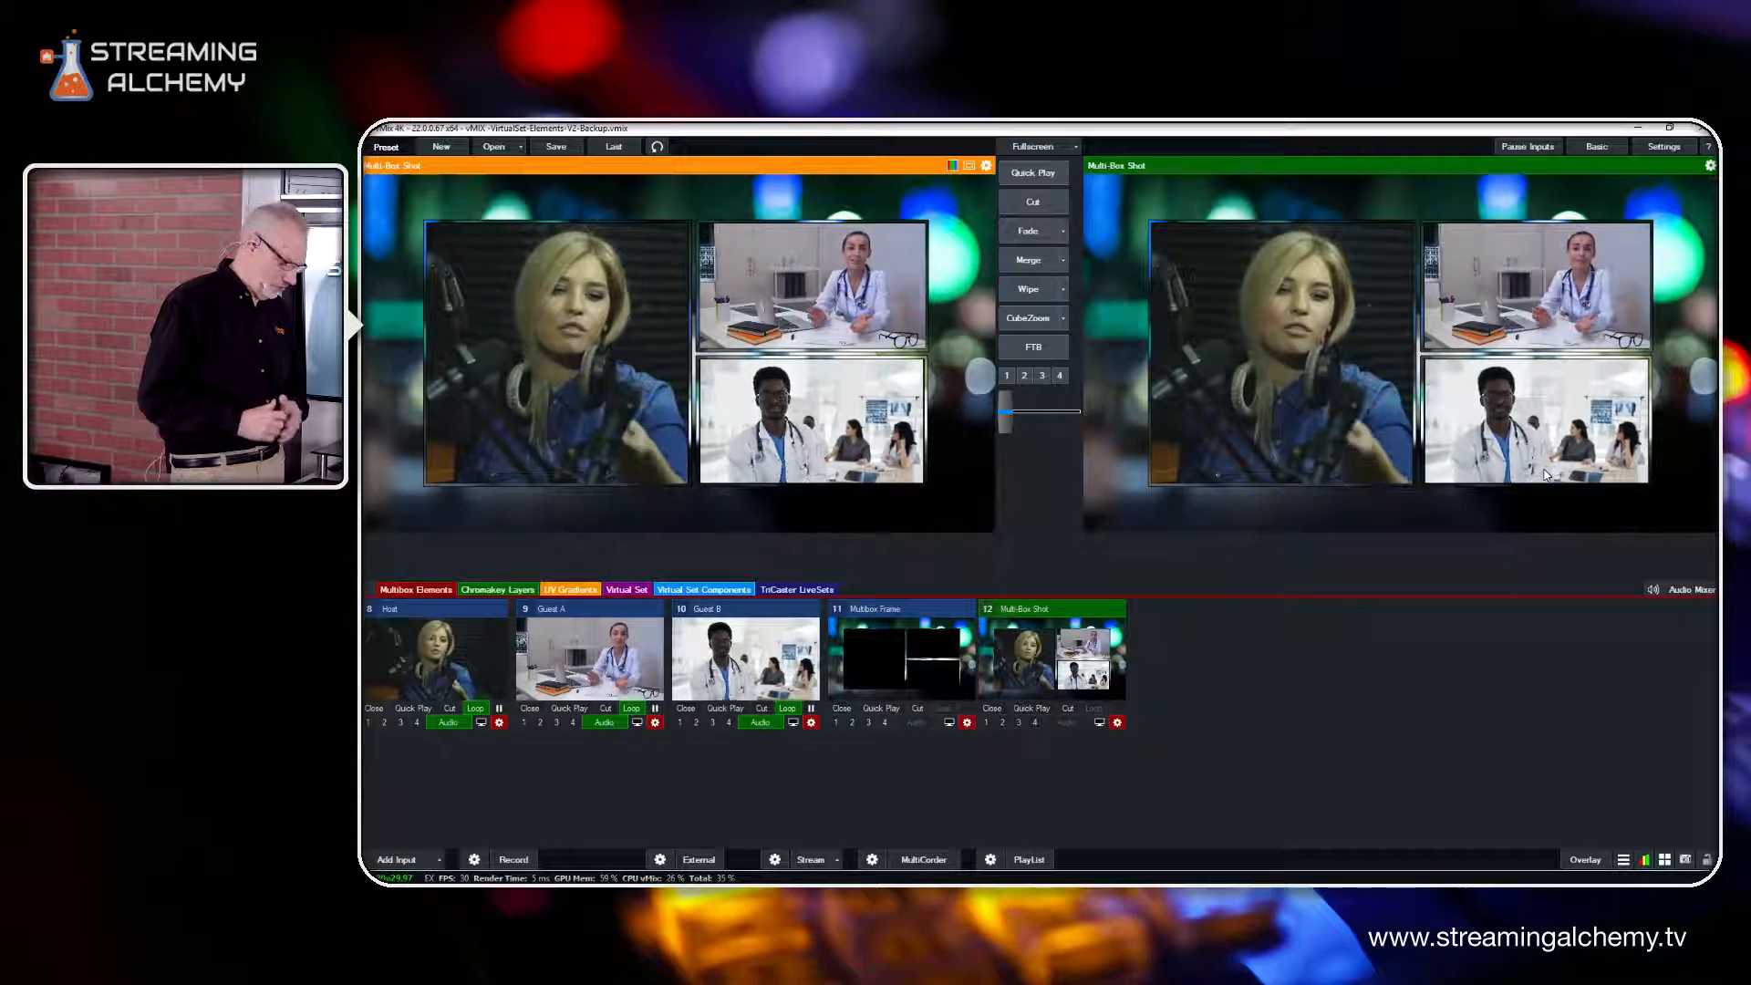
Merge the output between the full-screen Host and the Multi-Box Shot, finishing with a merge to the full-screen Guest A.
left_click(419, 653)
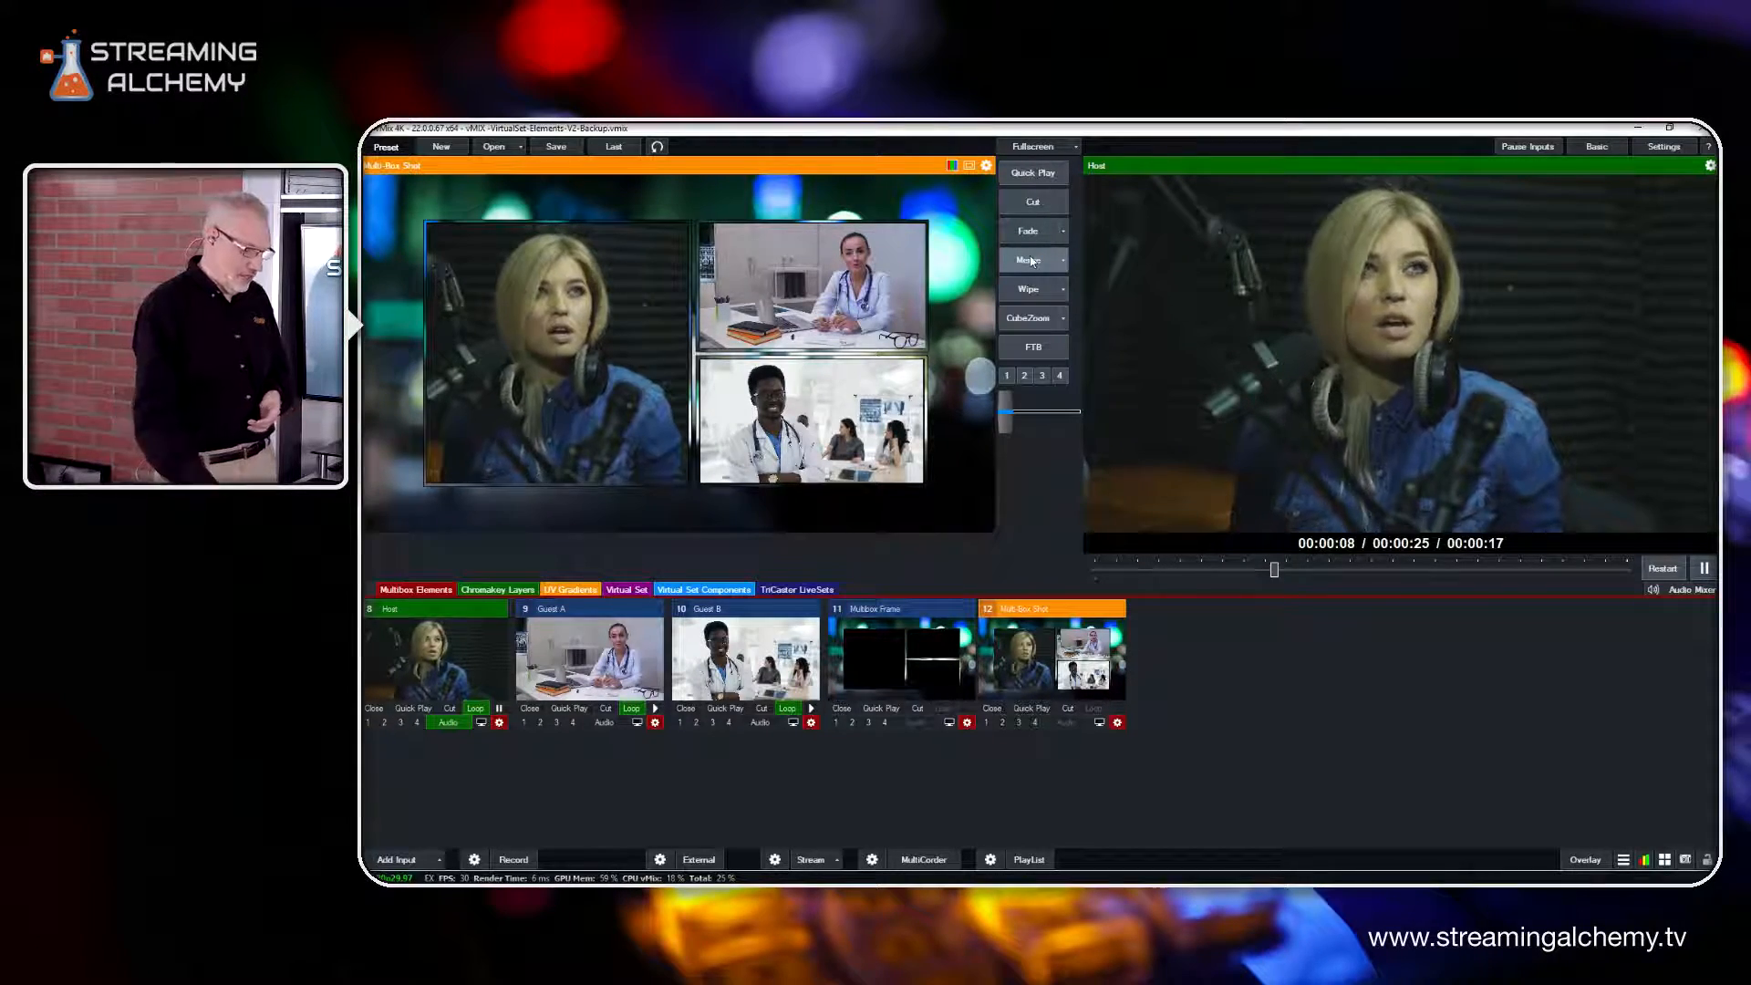
left_click(1044, 261)
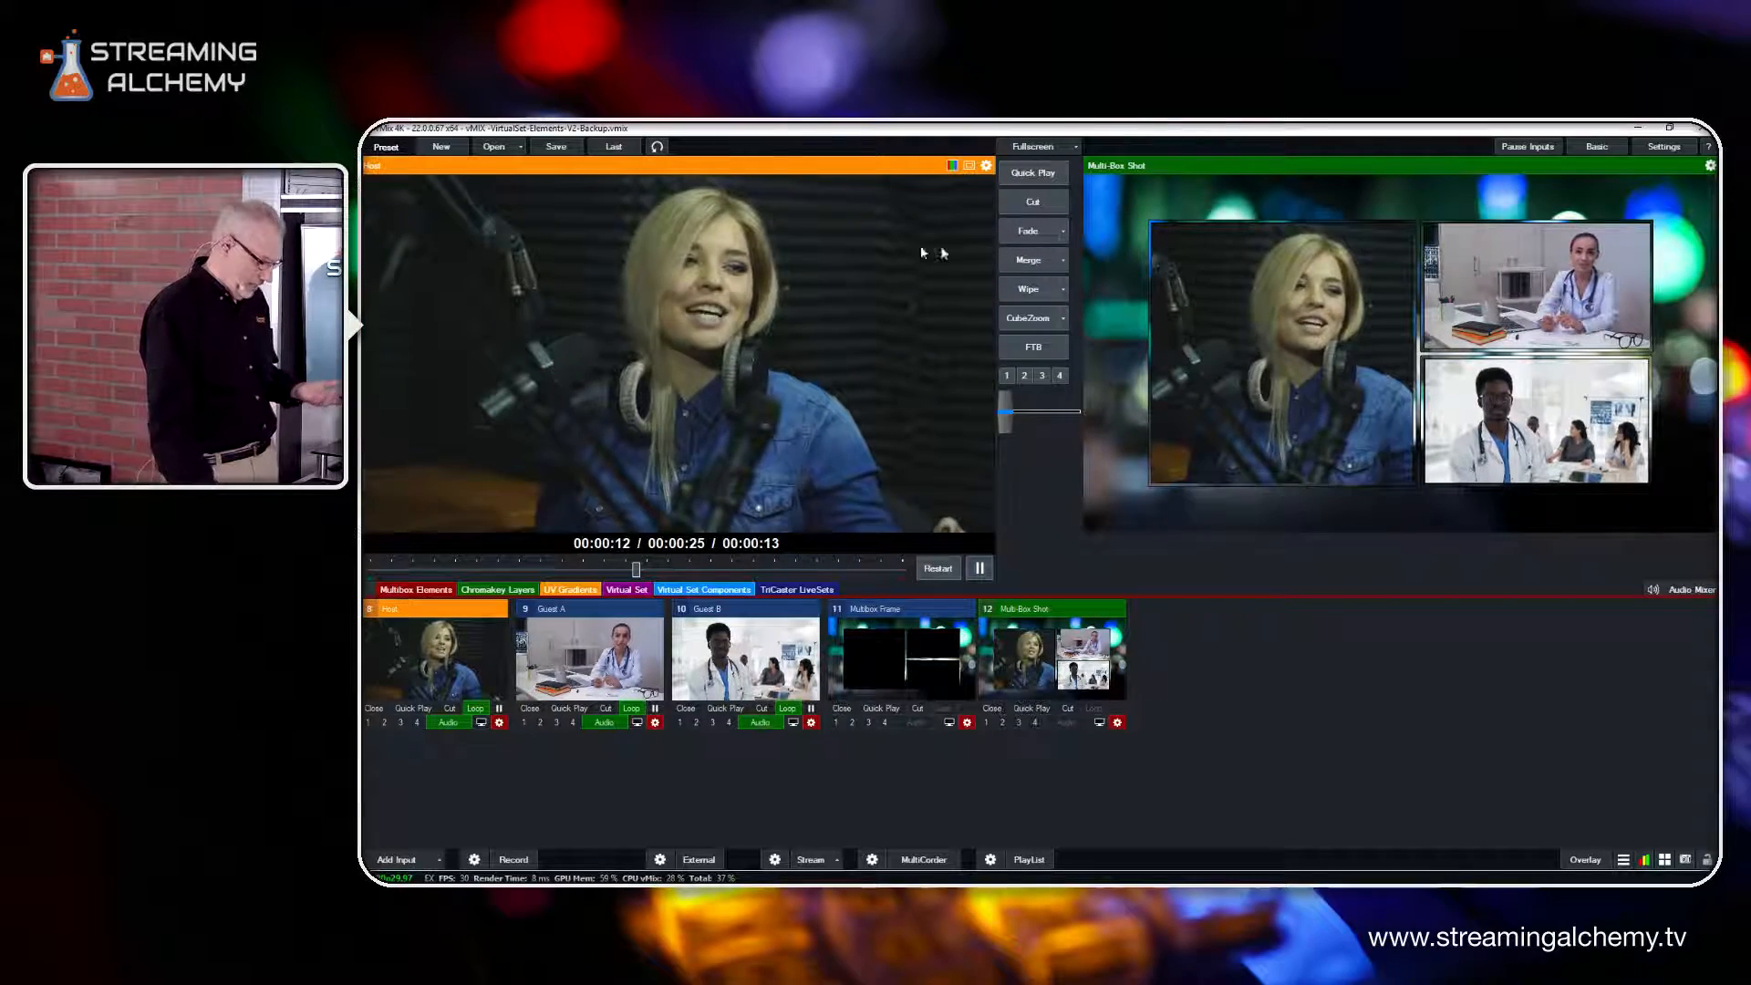
left_click(602, 662)
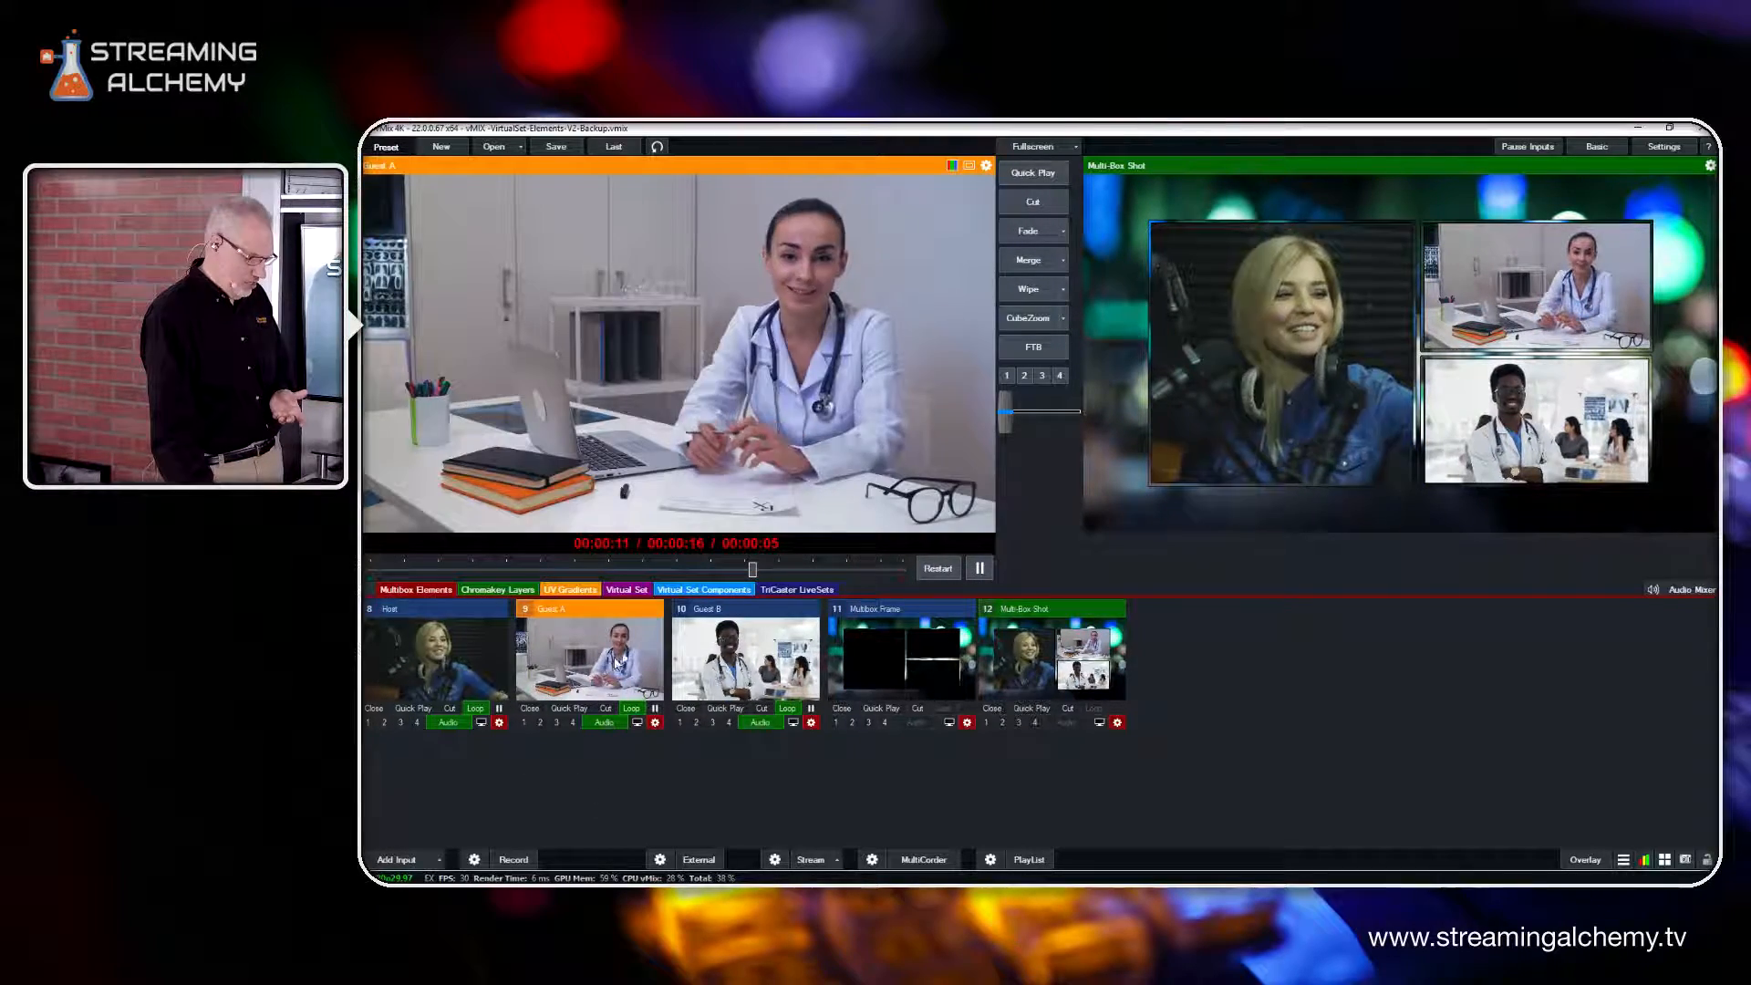
left_click(1030, 262)
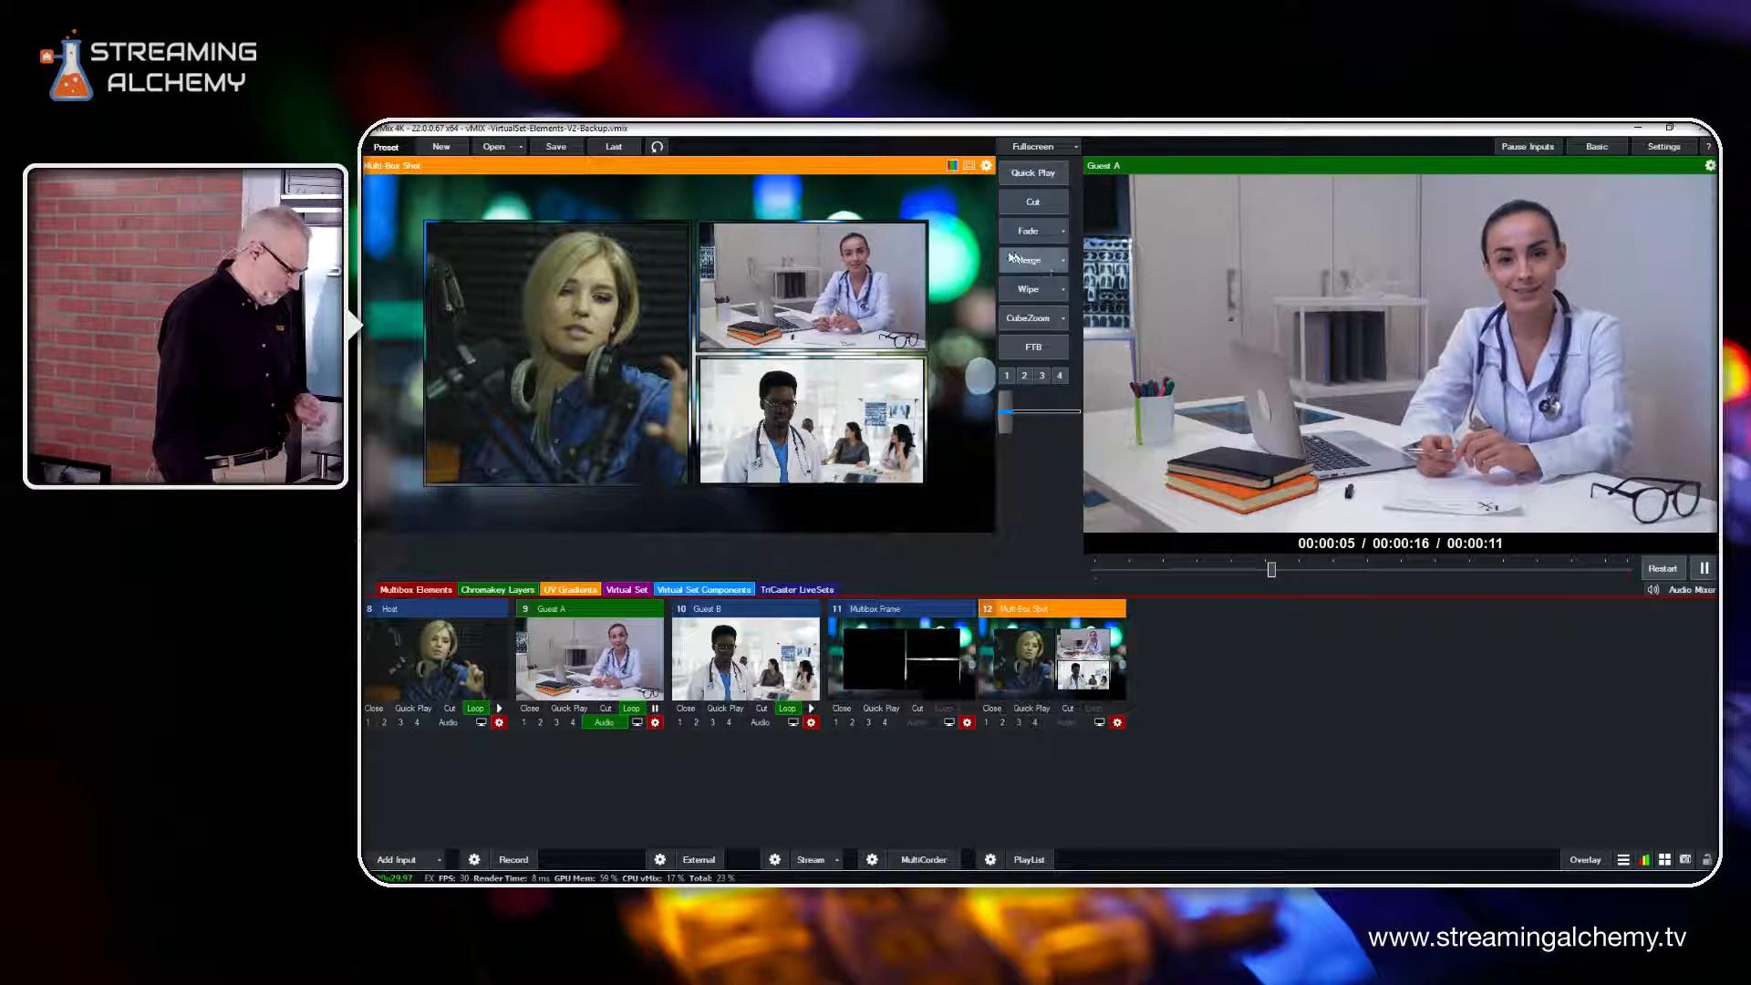
Show the Chromakey Layers inputs, cut VR-Background to the output and load Host+VR Headset into the preview.
left_click(500, 590)
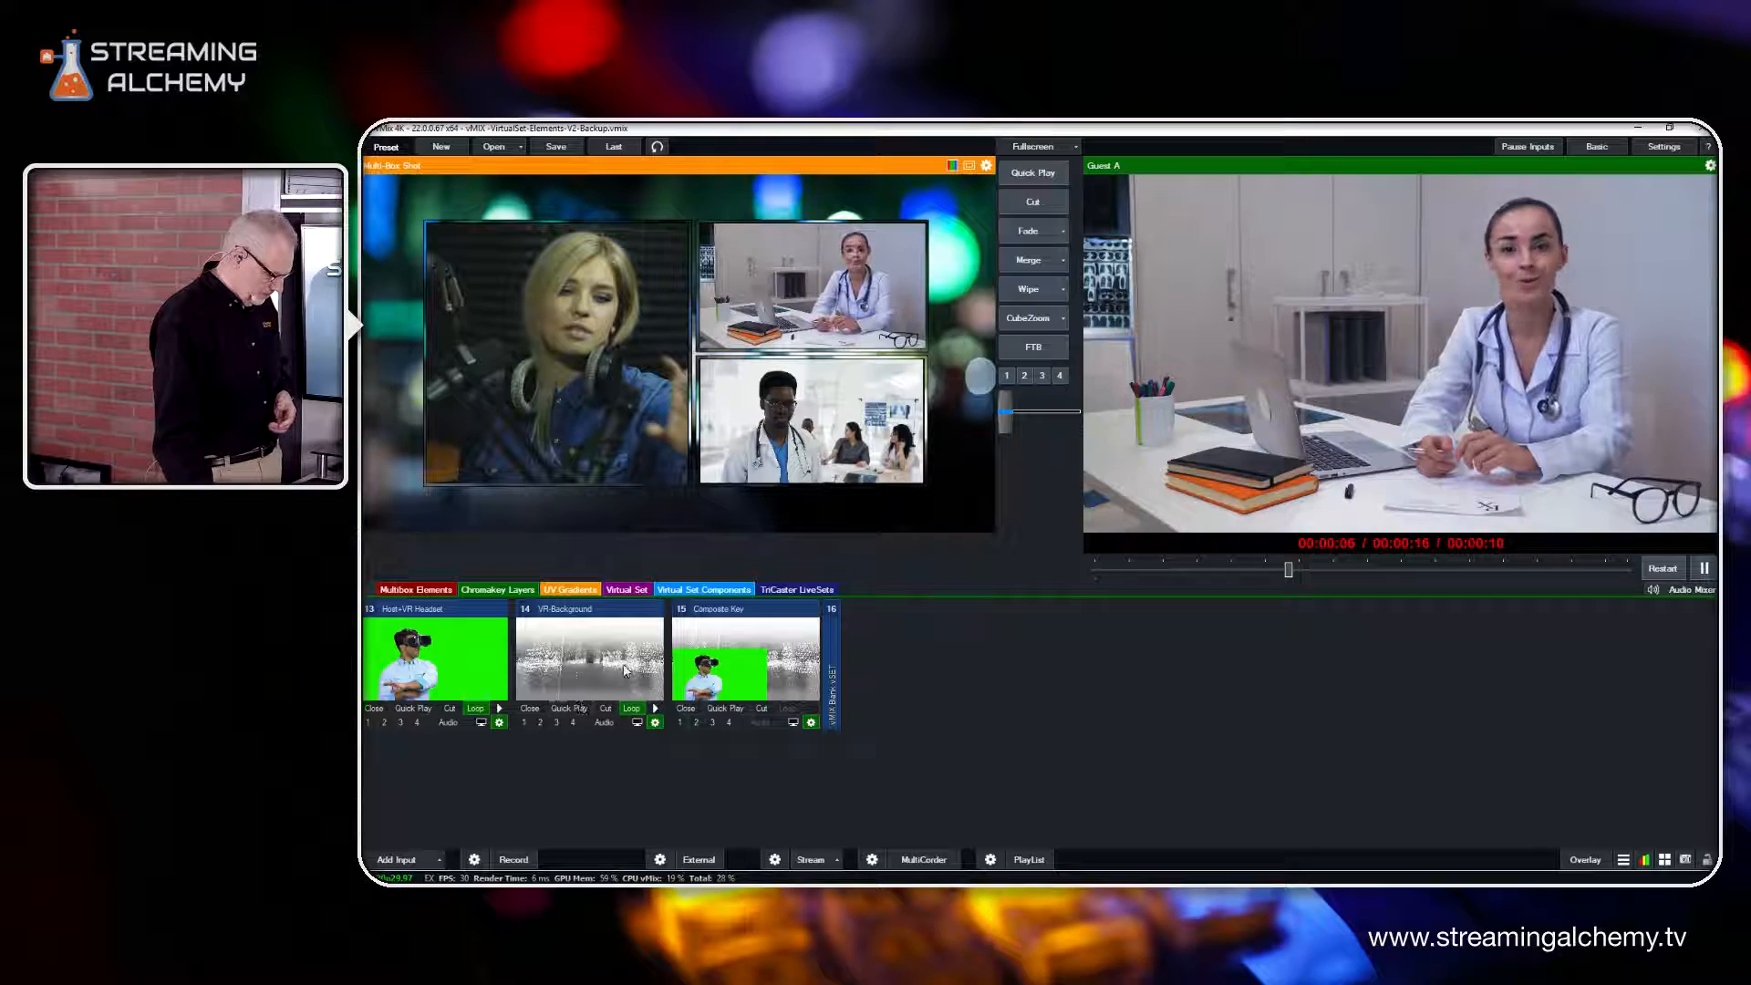
left_click(606, 708)
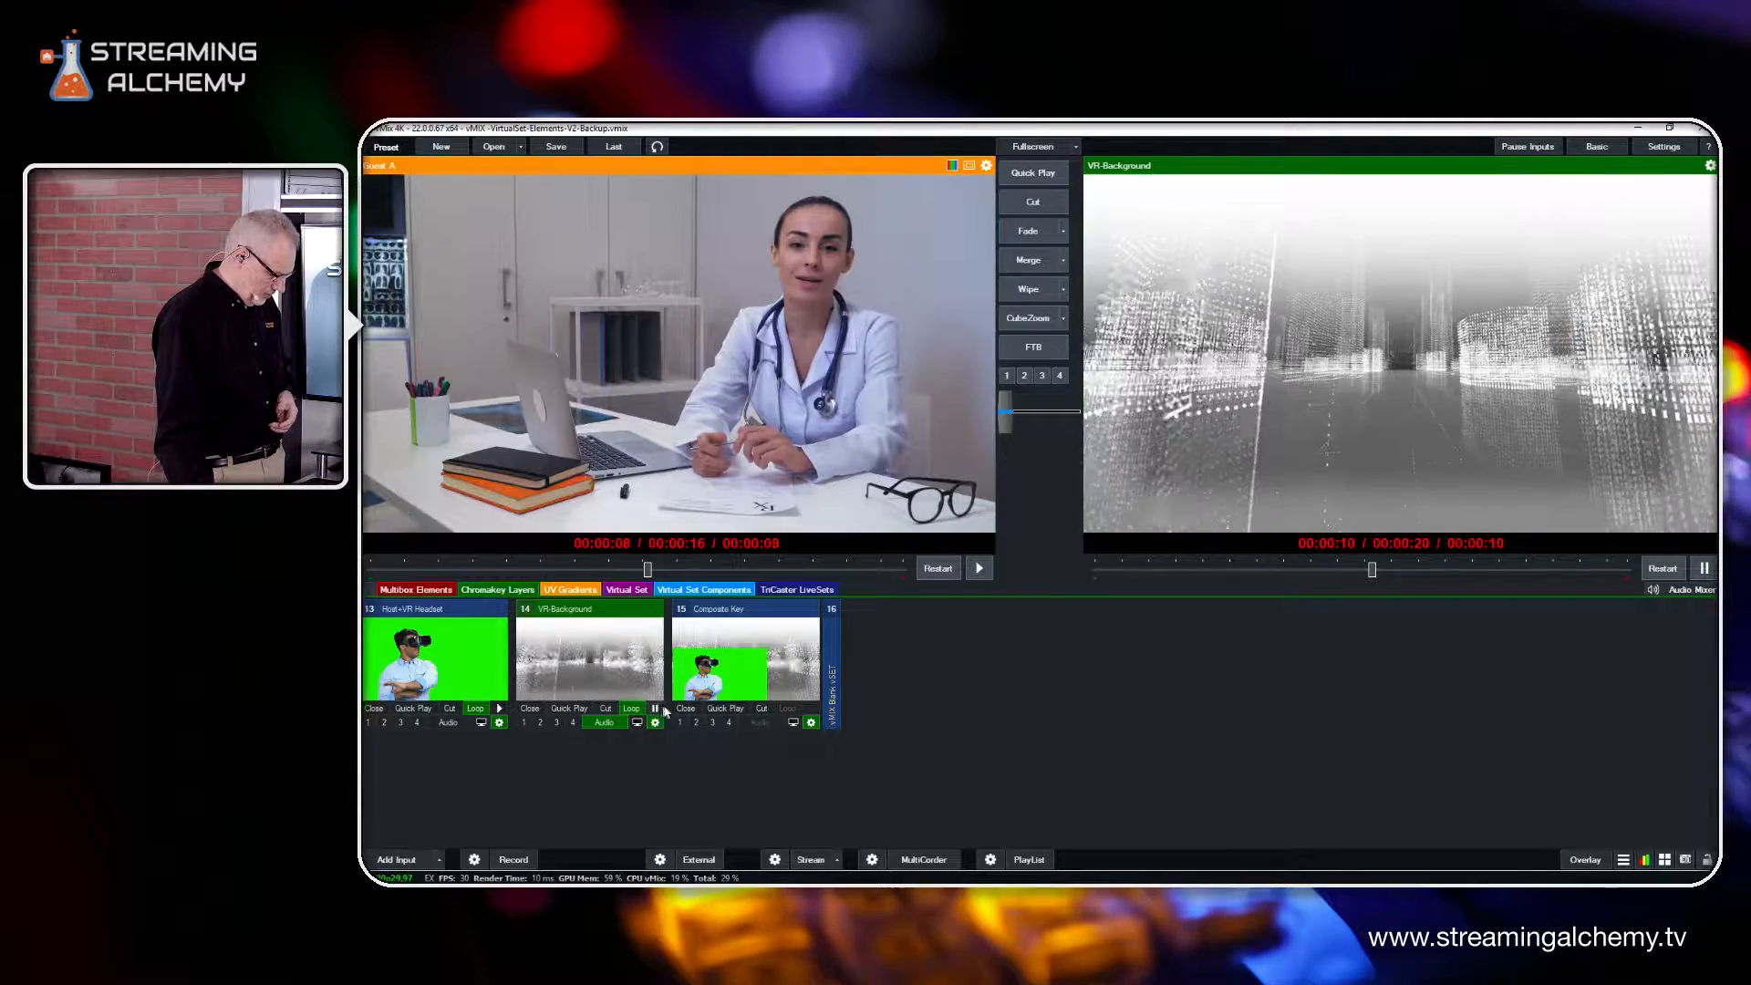
left_click(464, 661)
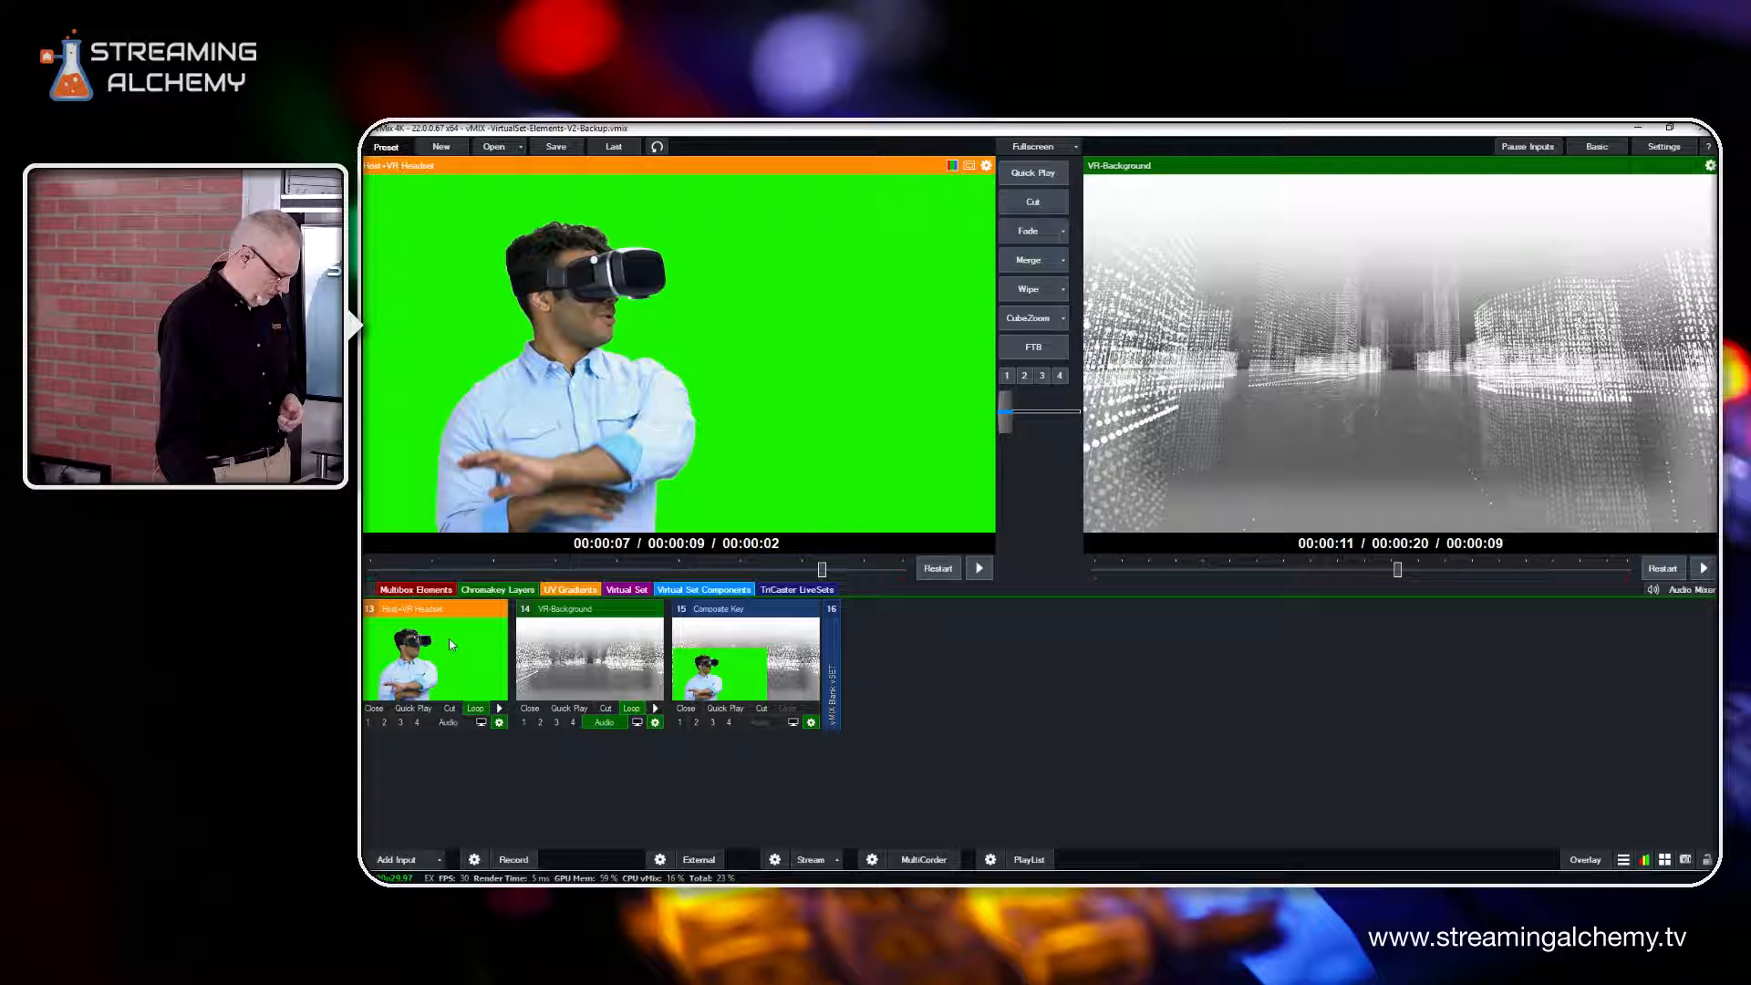
Key out the green background of Host+VR Headset by sampling the green as its colour key.
left_click(469, 649)
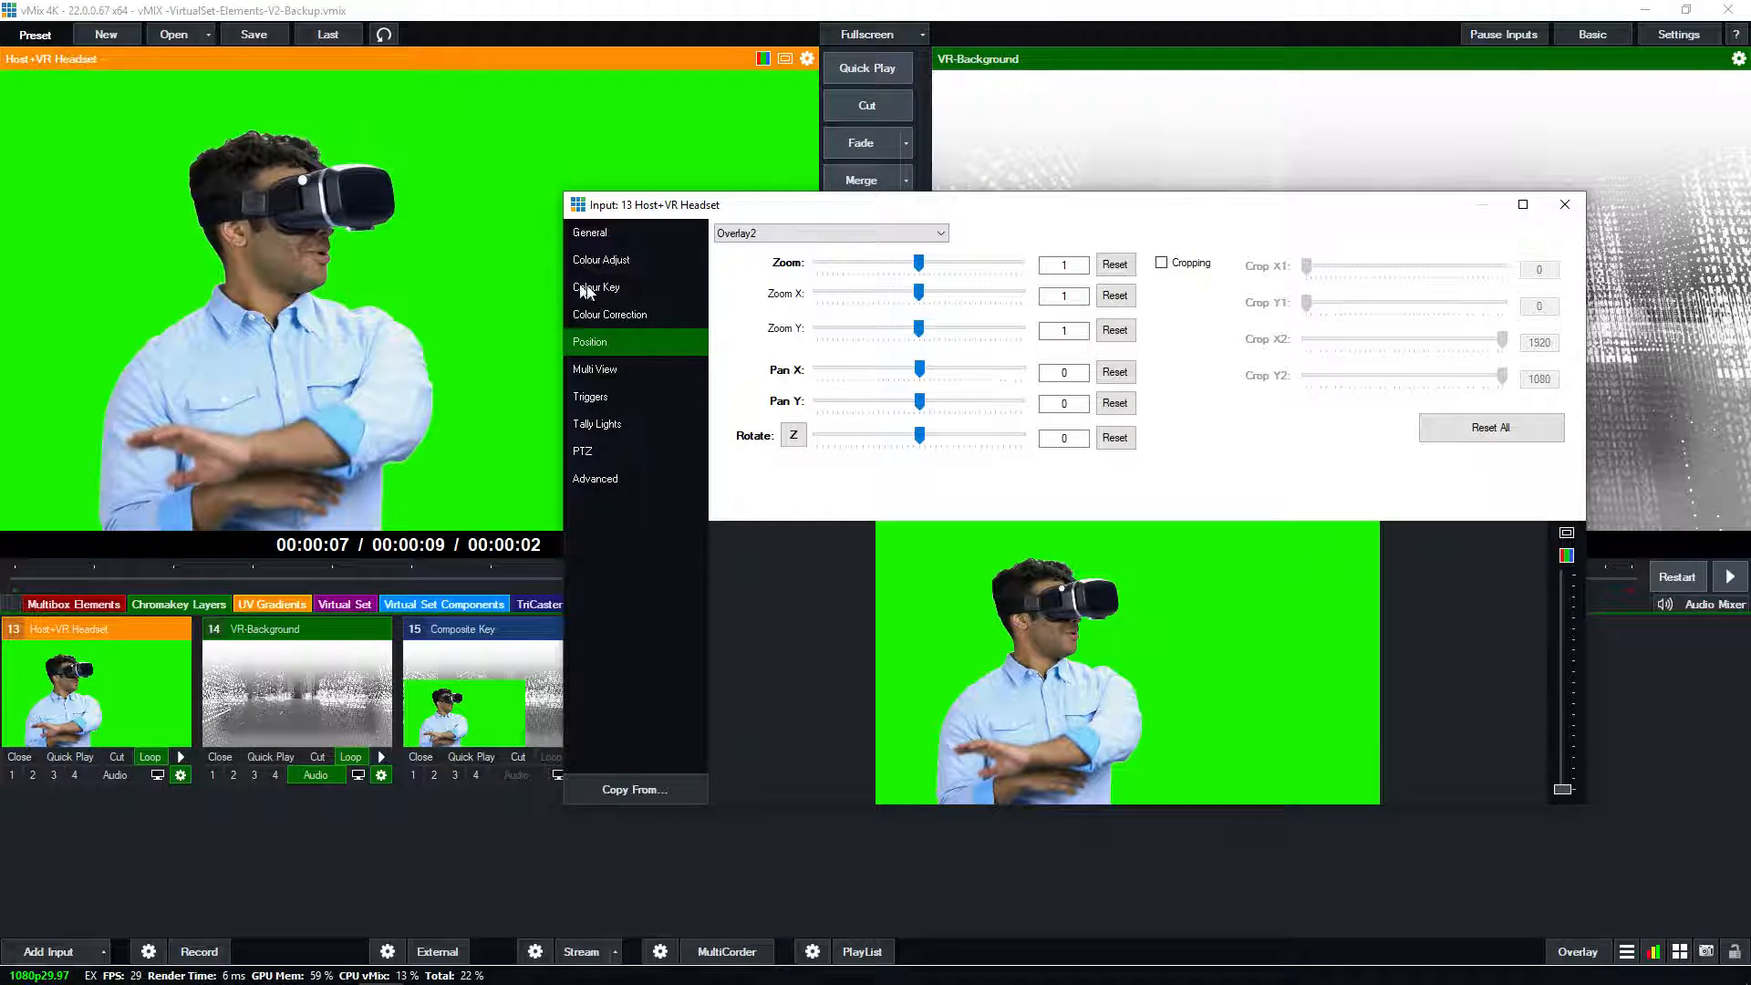
left_click(600, 288)
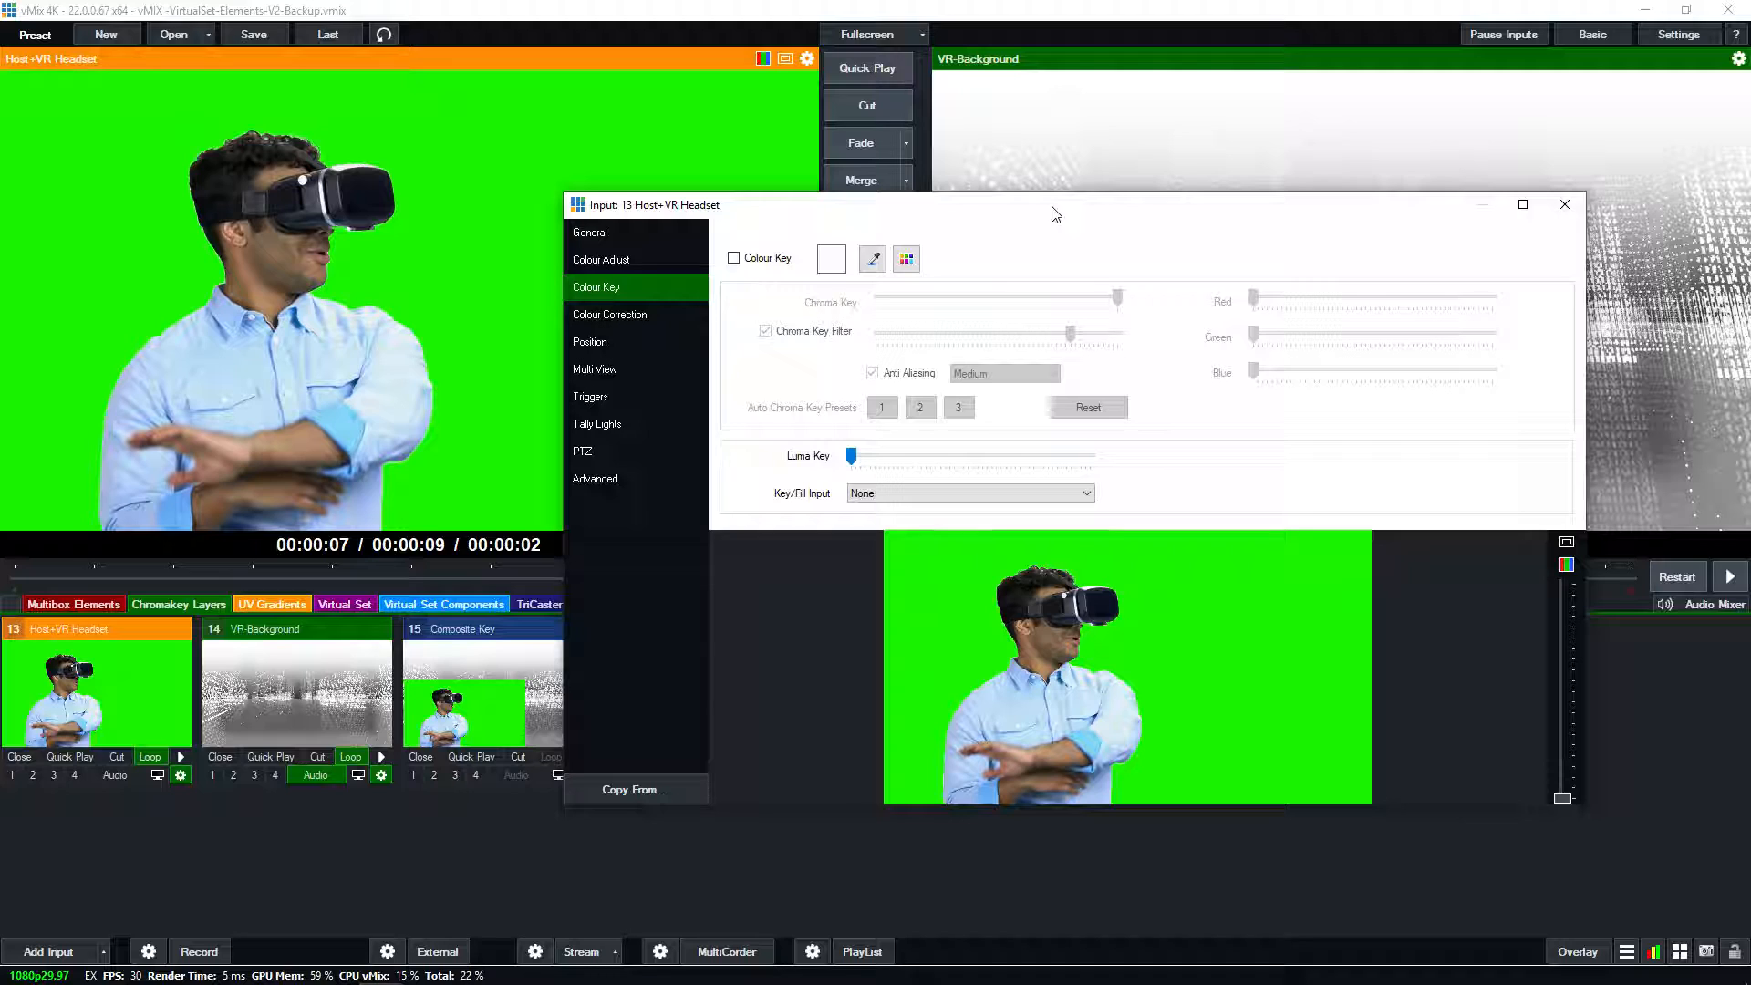
left_click(872, 260)
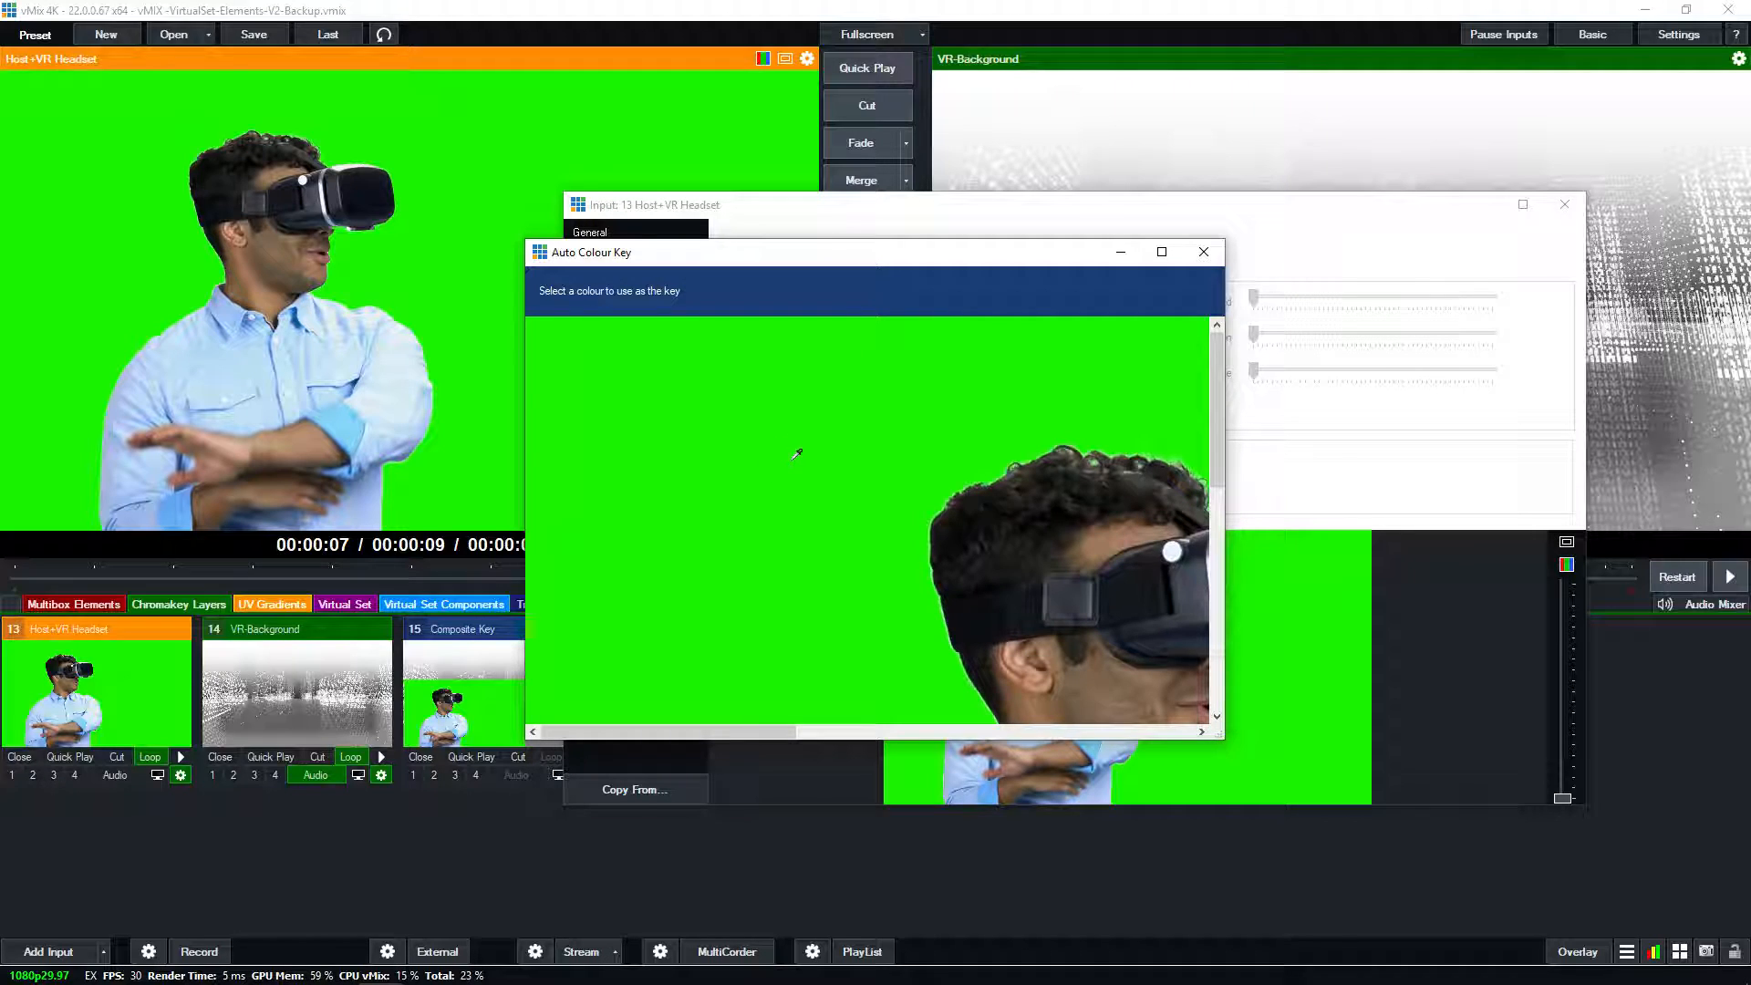
left_click(932, 445)
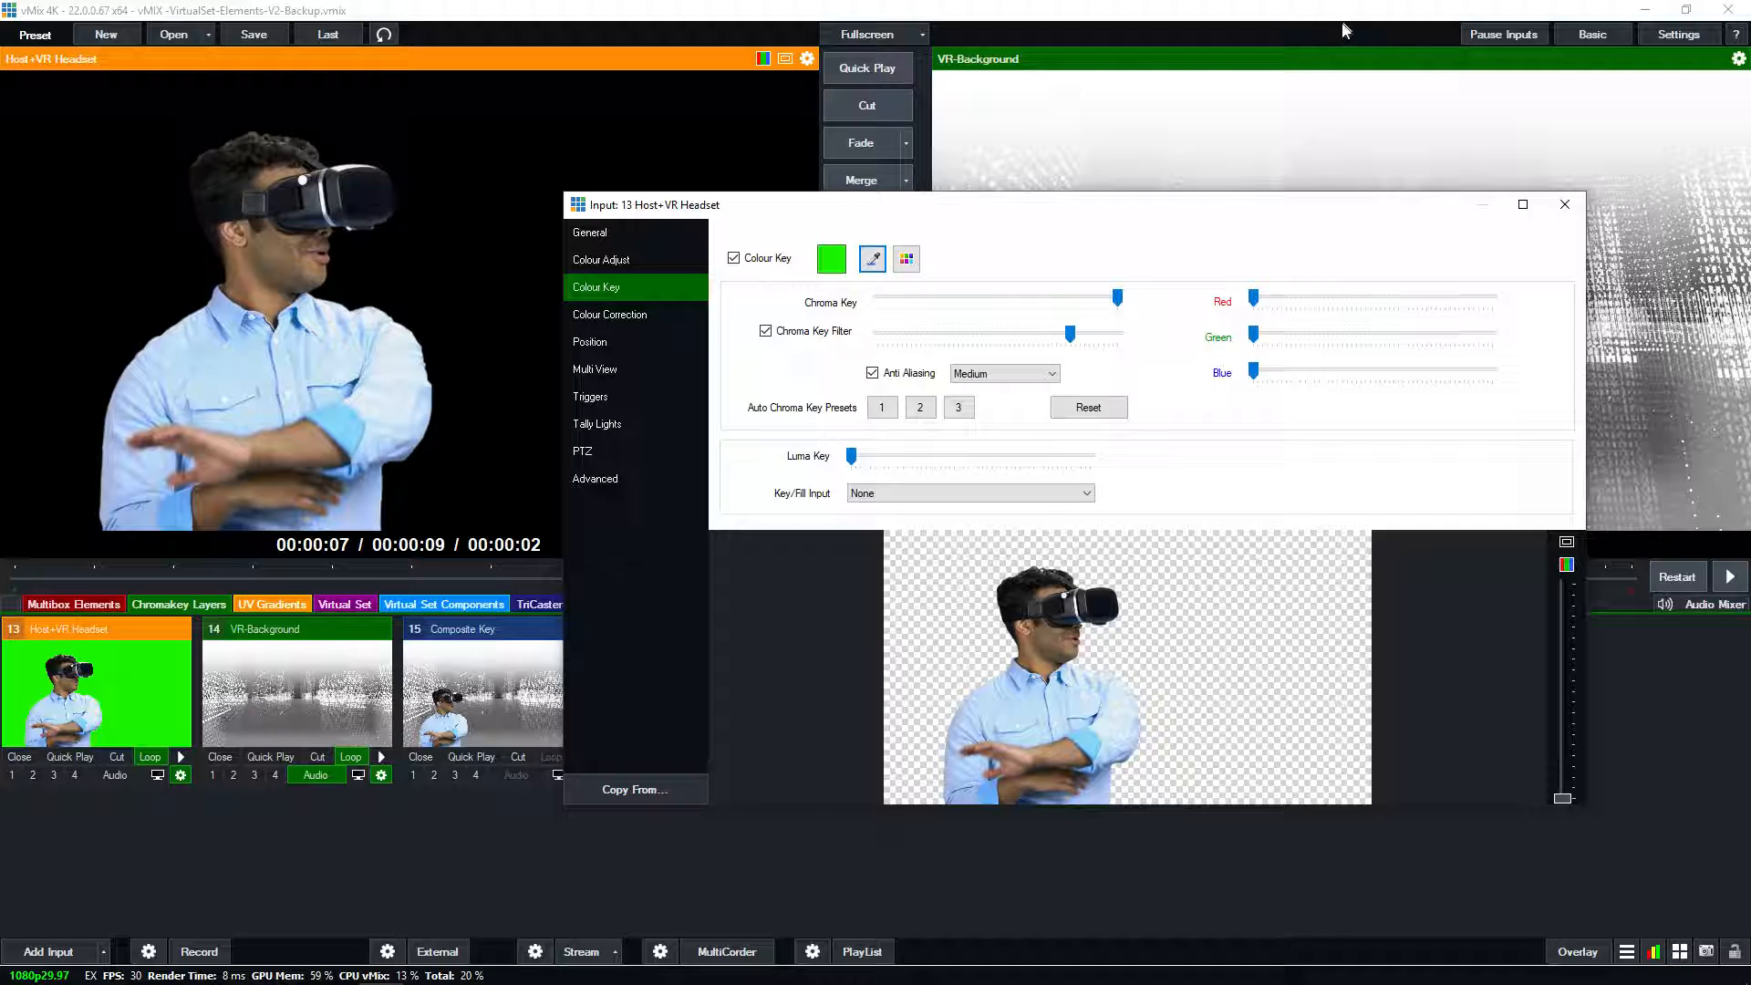
left_click(1565, 207)
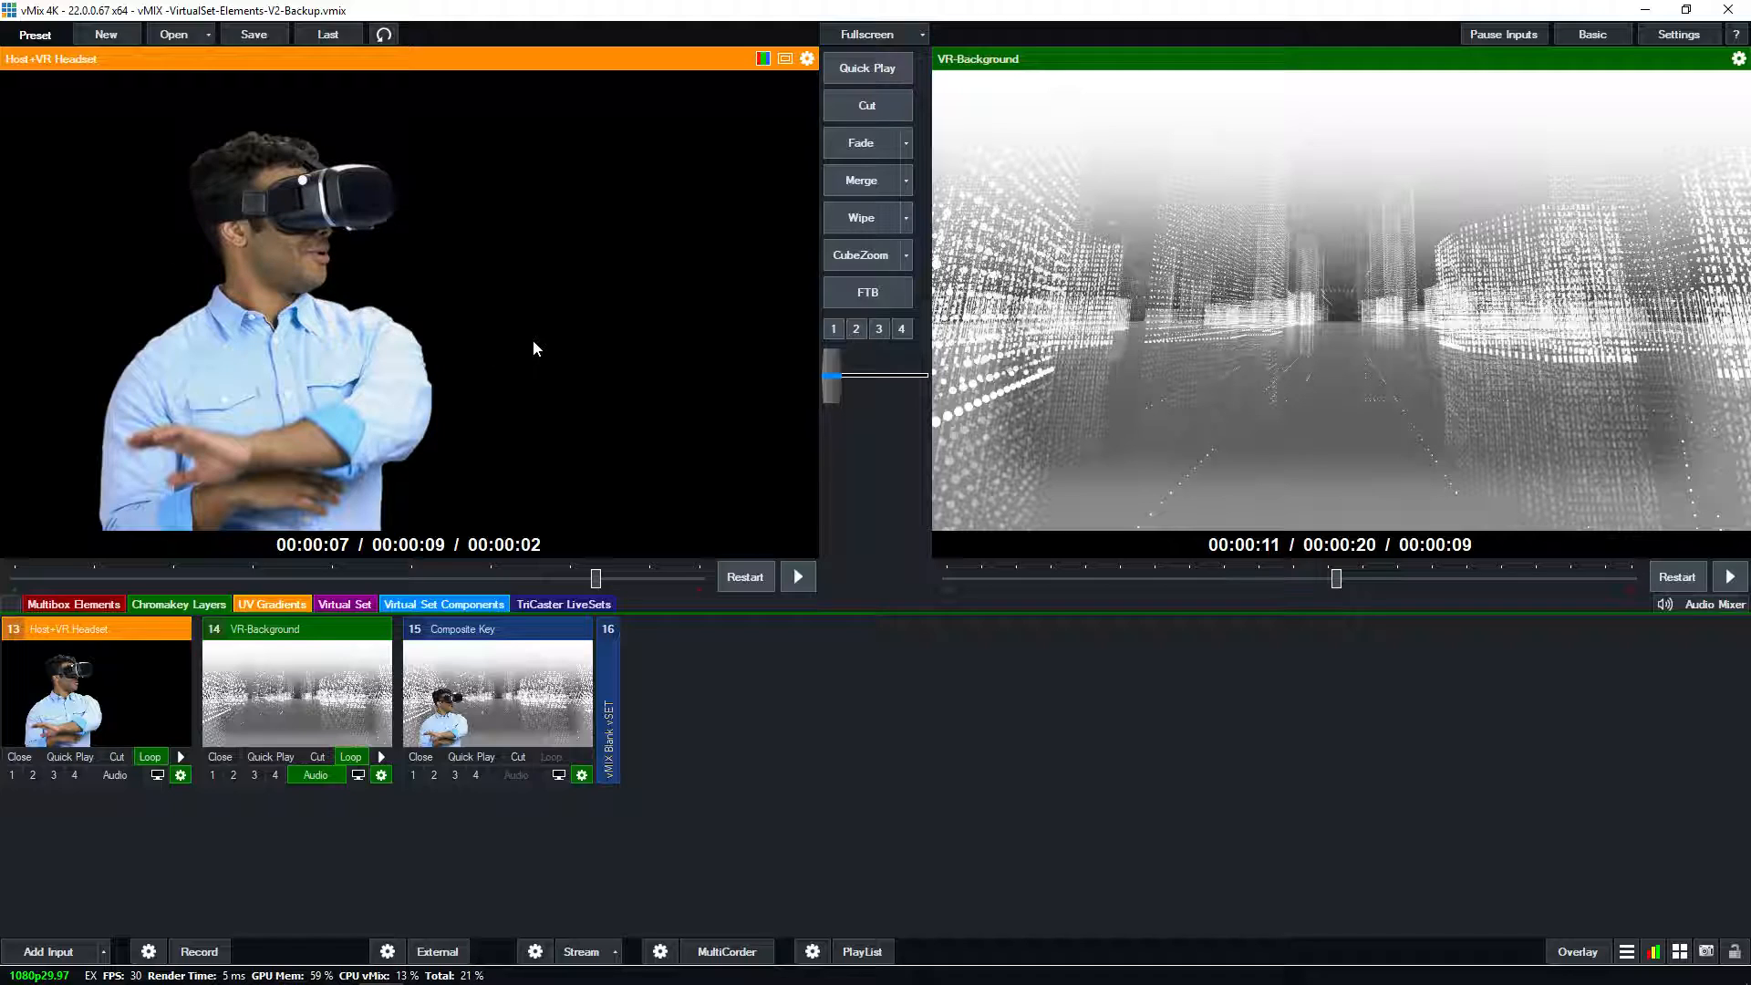
Cut Composite Key to the output and reset its Overlay2 layer to zoom 1, Pan X 0 and Pan Y 0.
left_click(519, 759)
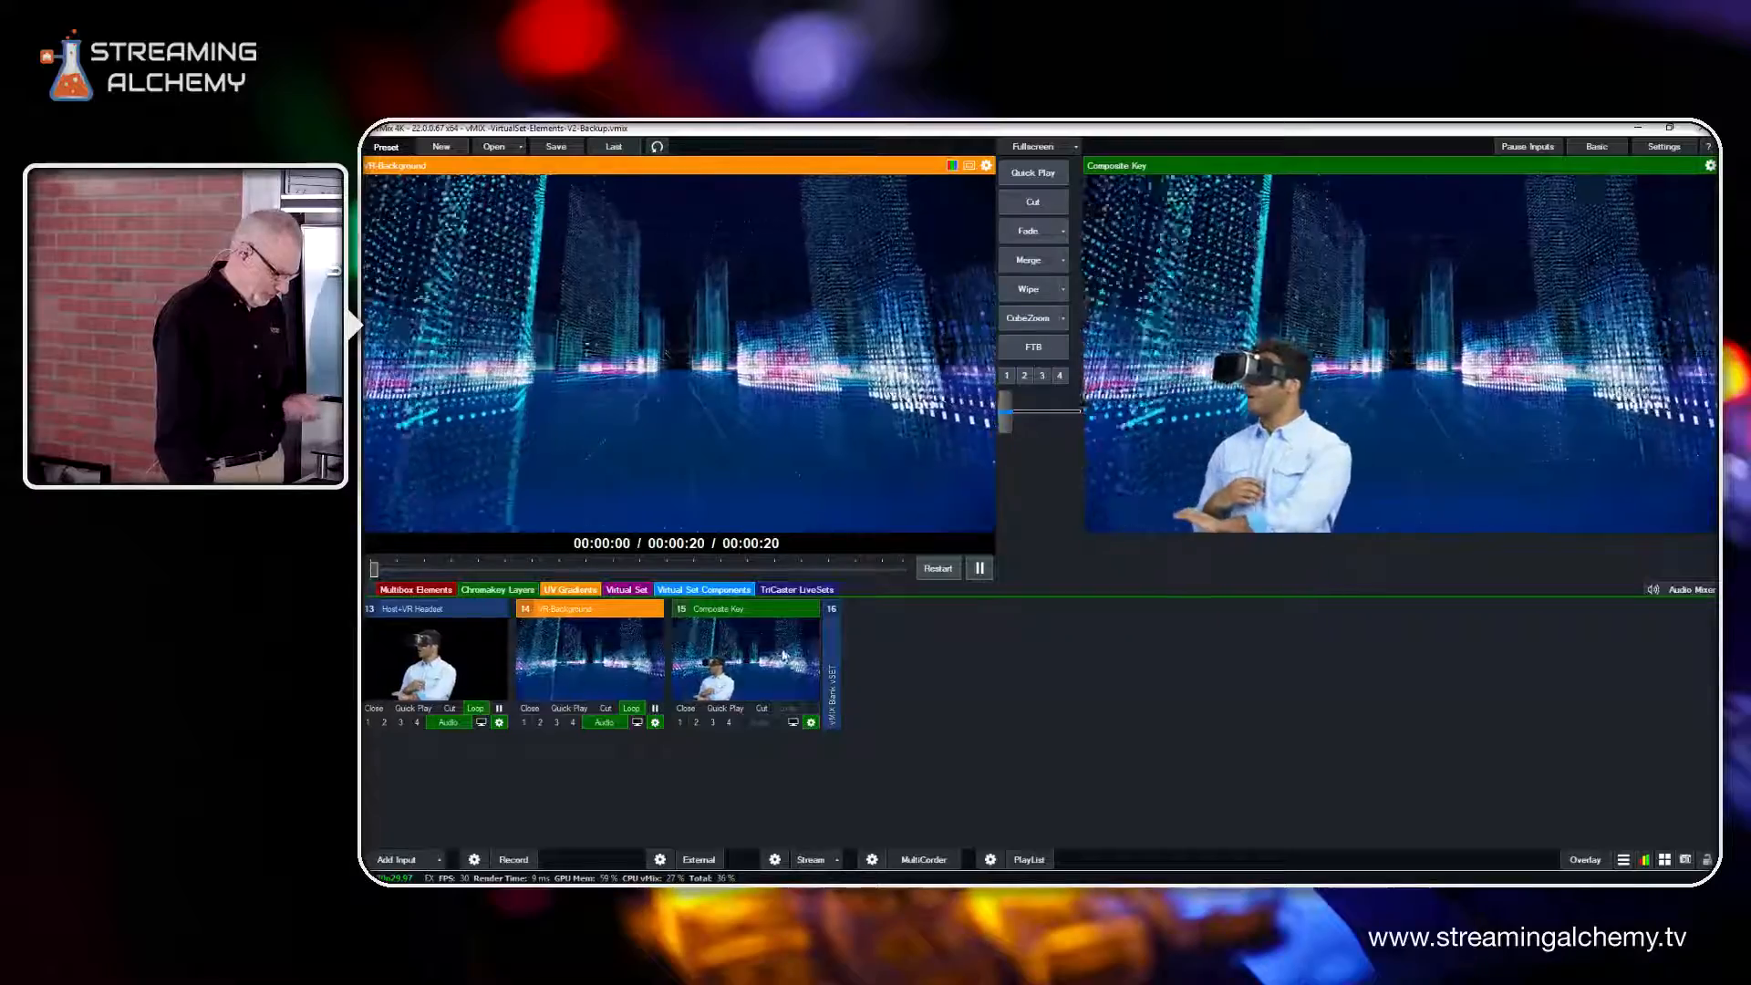
left_click(783, 654)
left_click(810, 722)
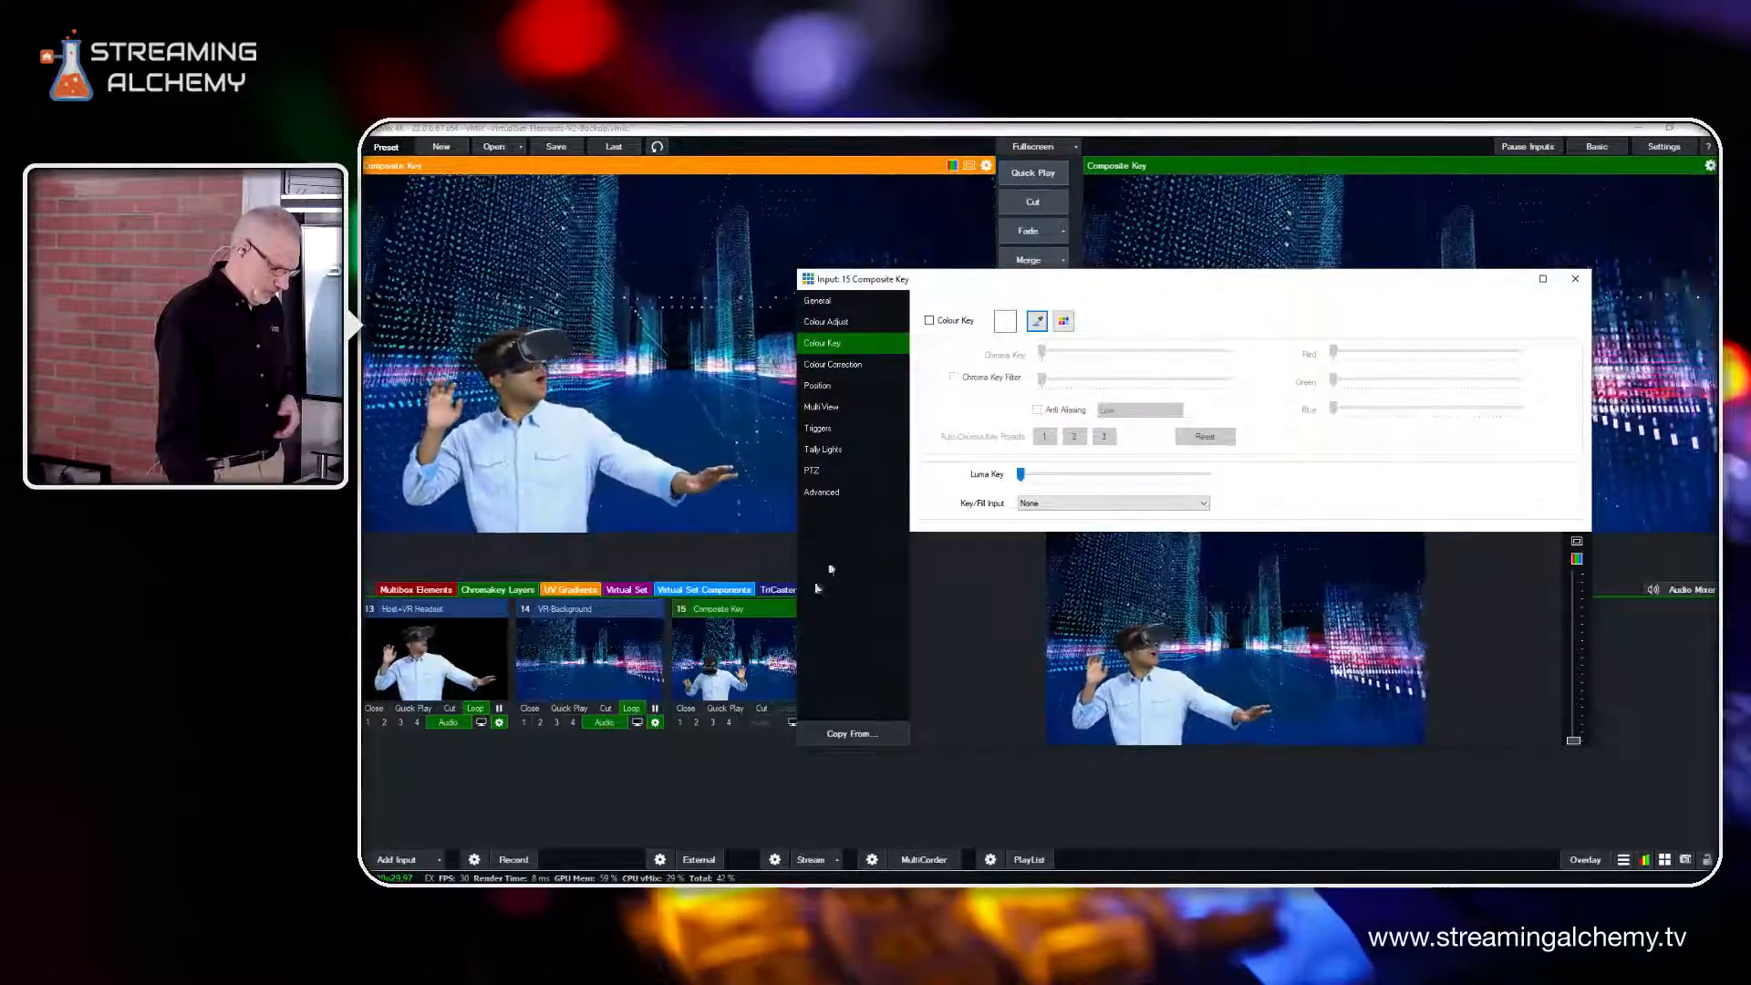
left_click(825, 406)
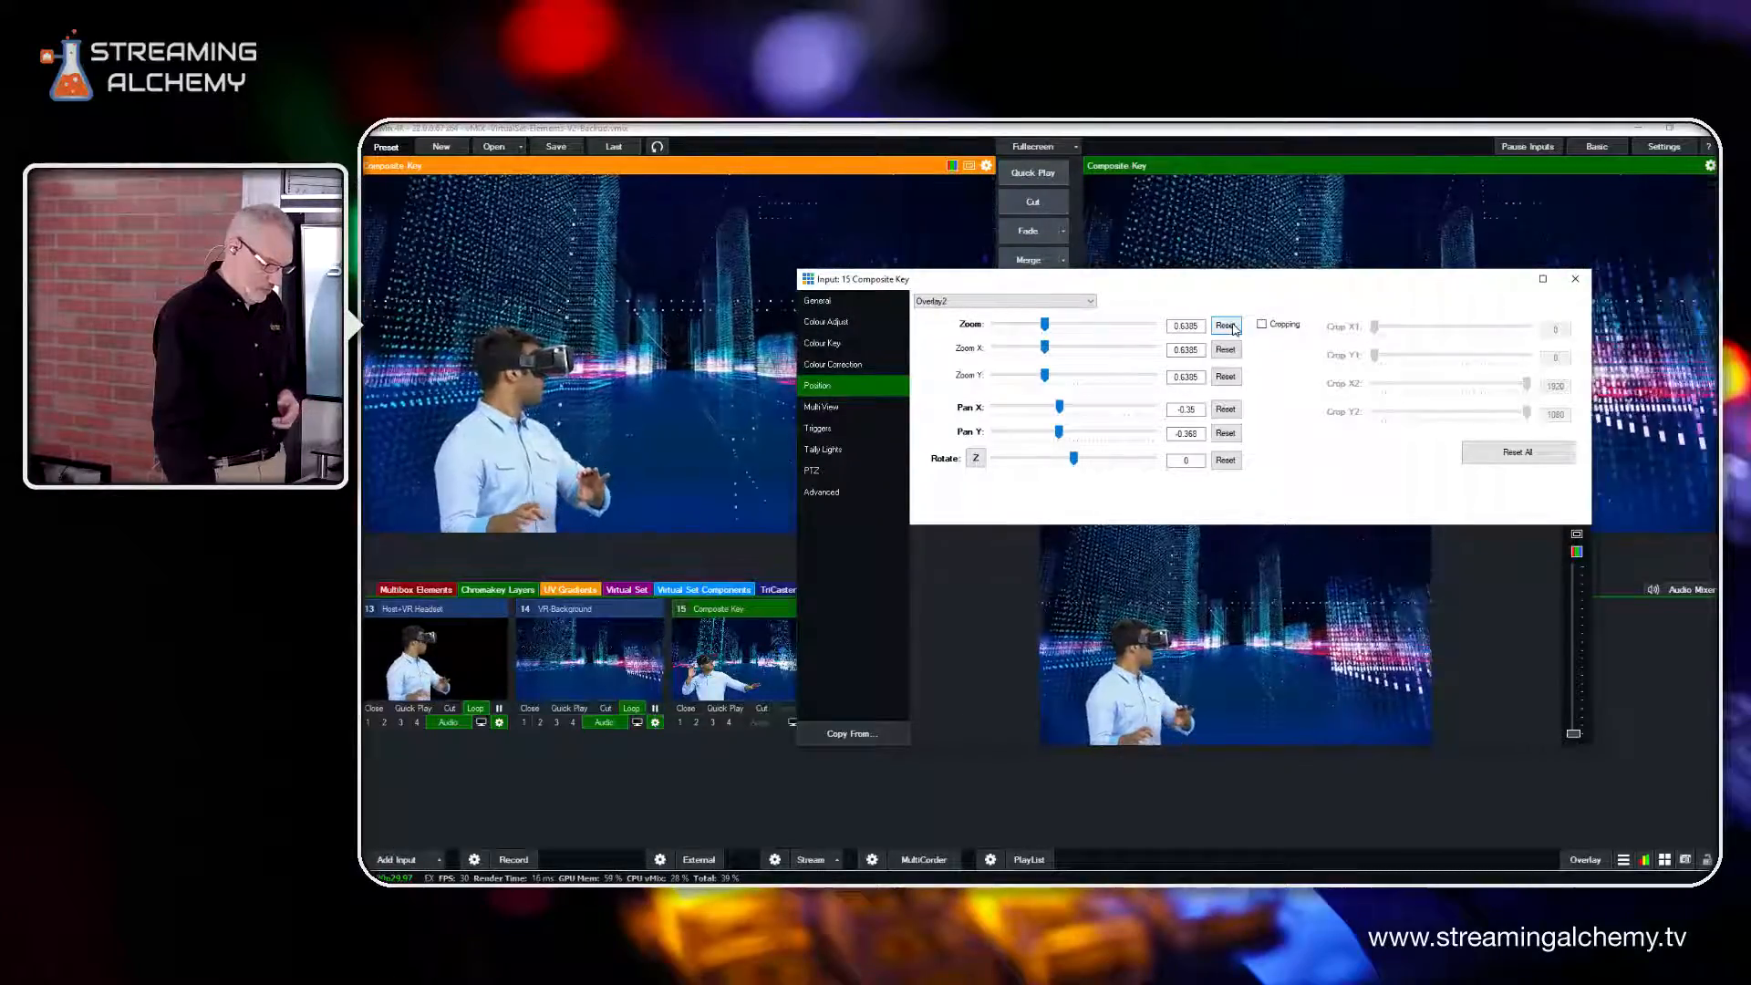
left_click(1226, 326)
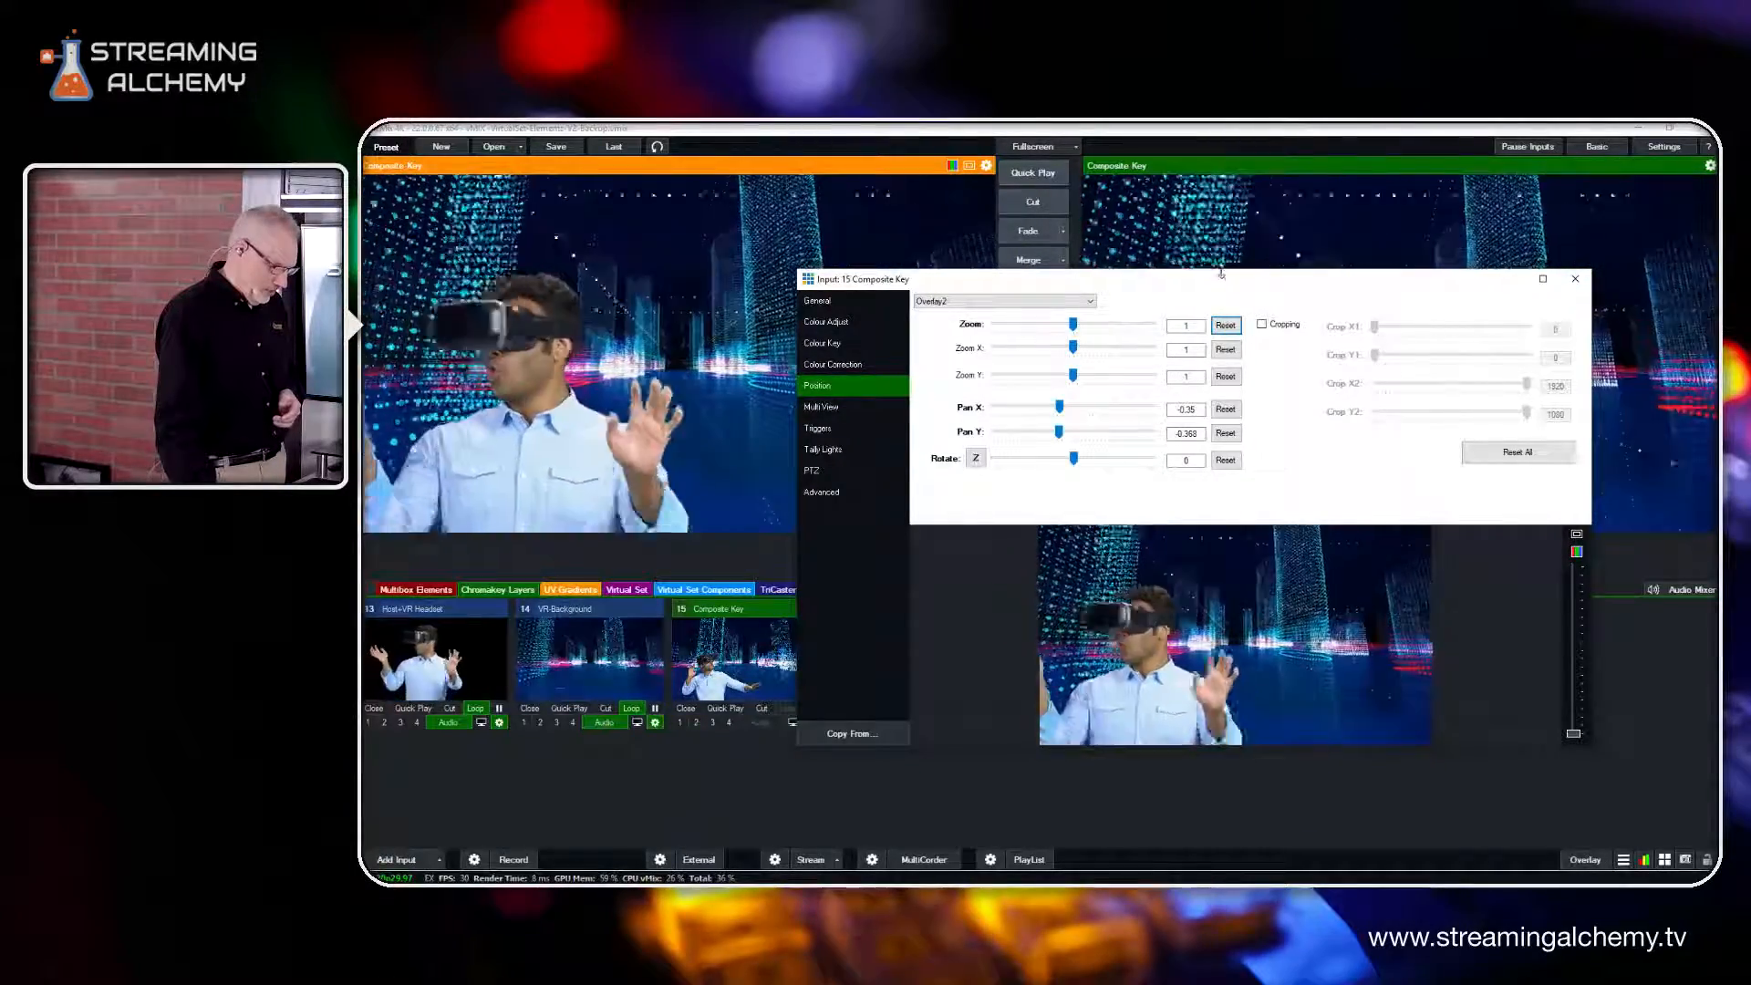
left_click(1227, 409)
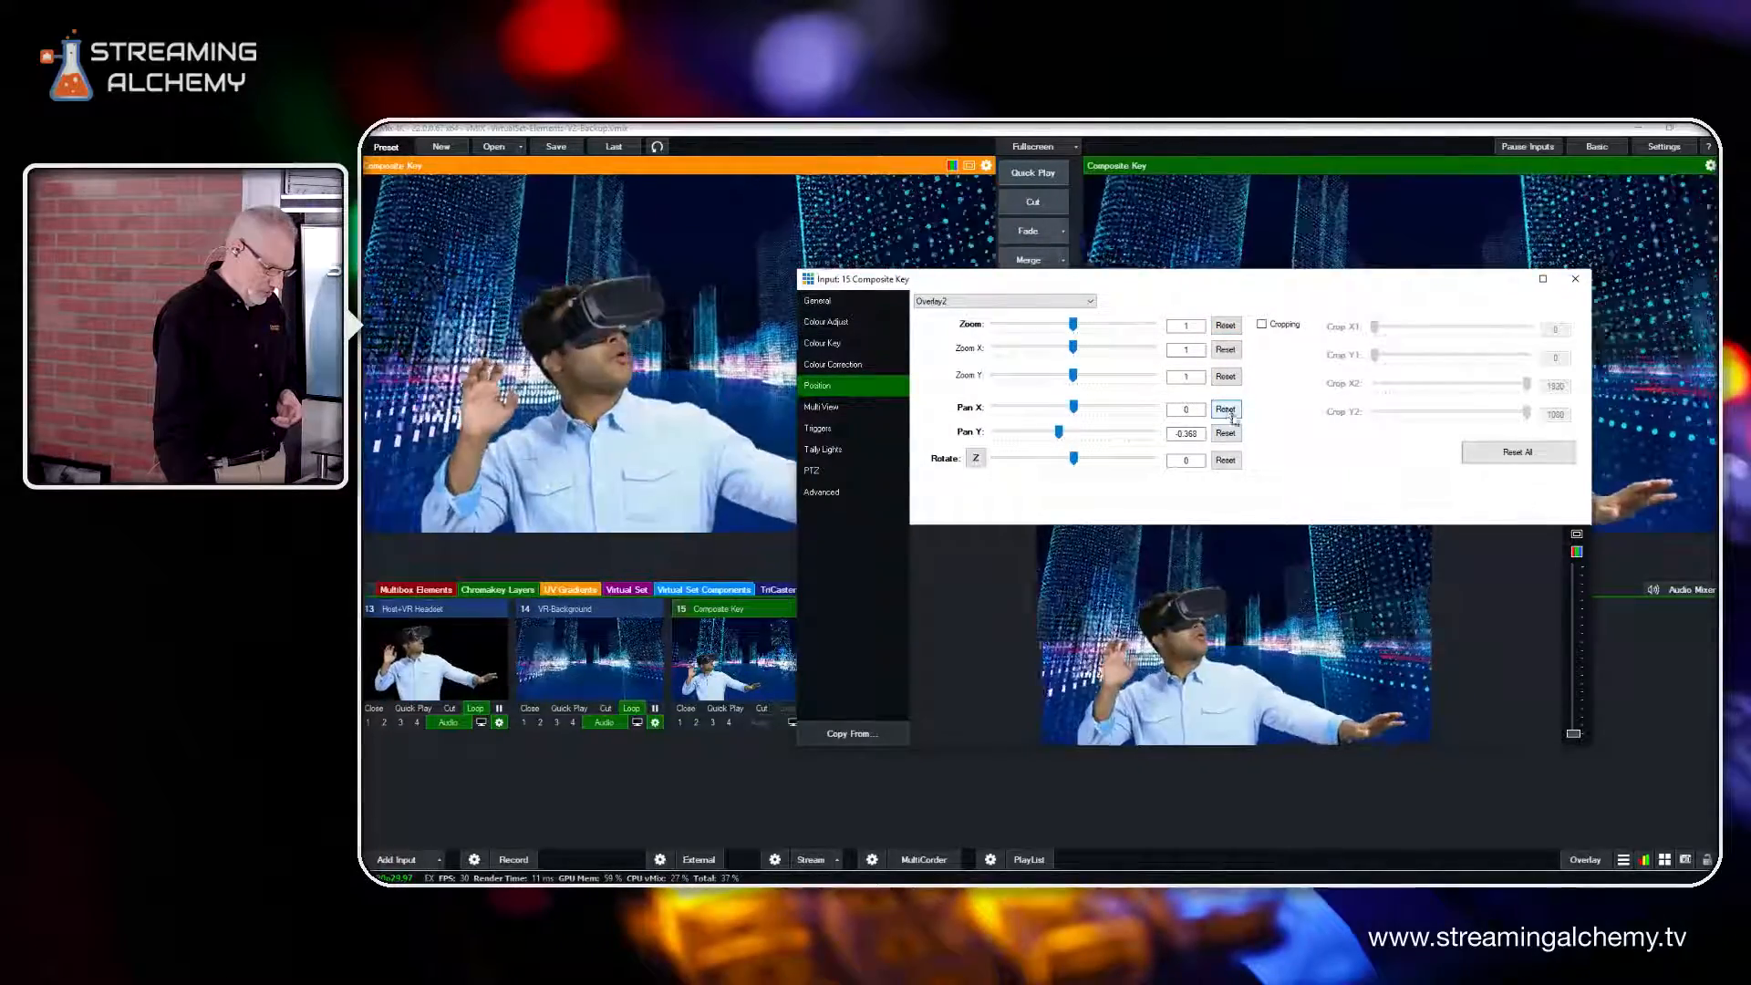
left_click(1226, 433)
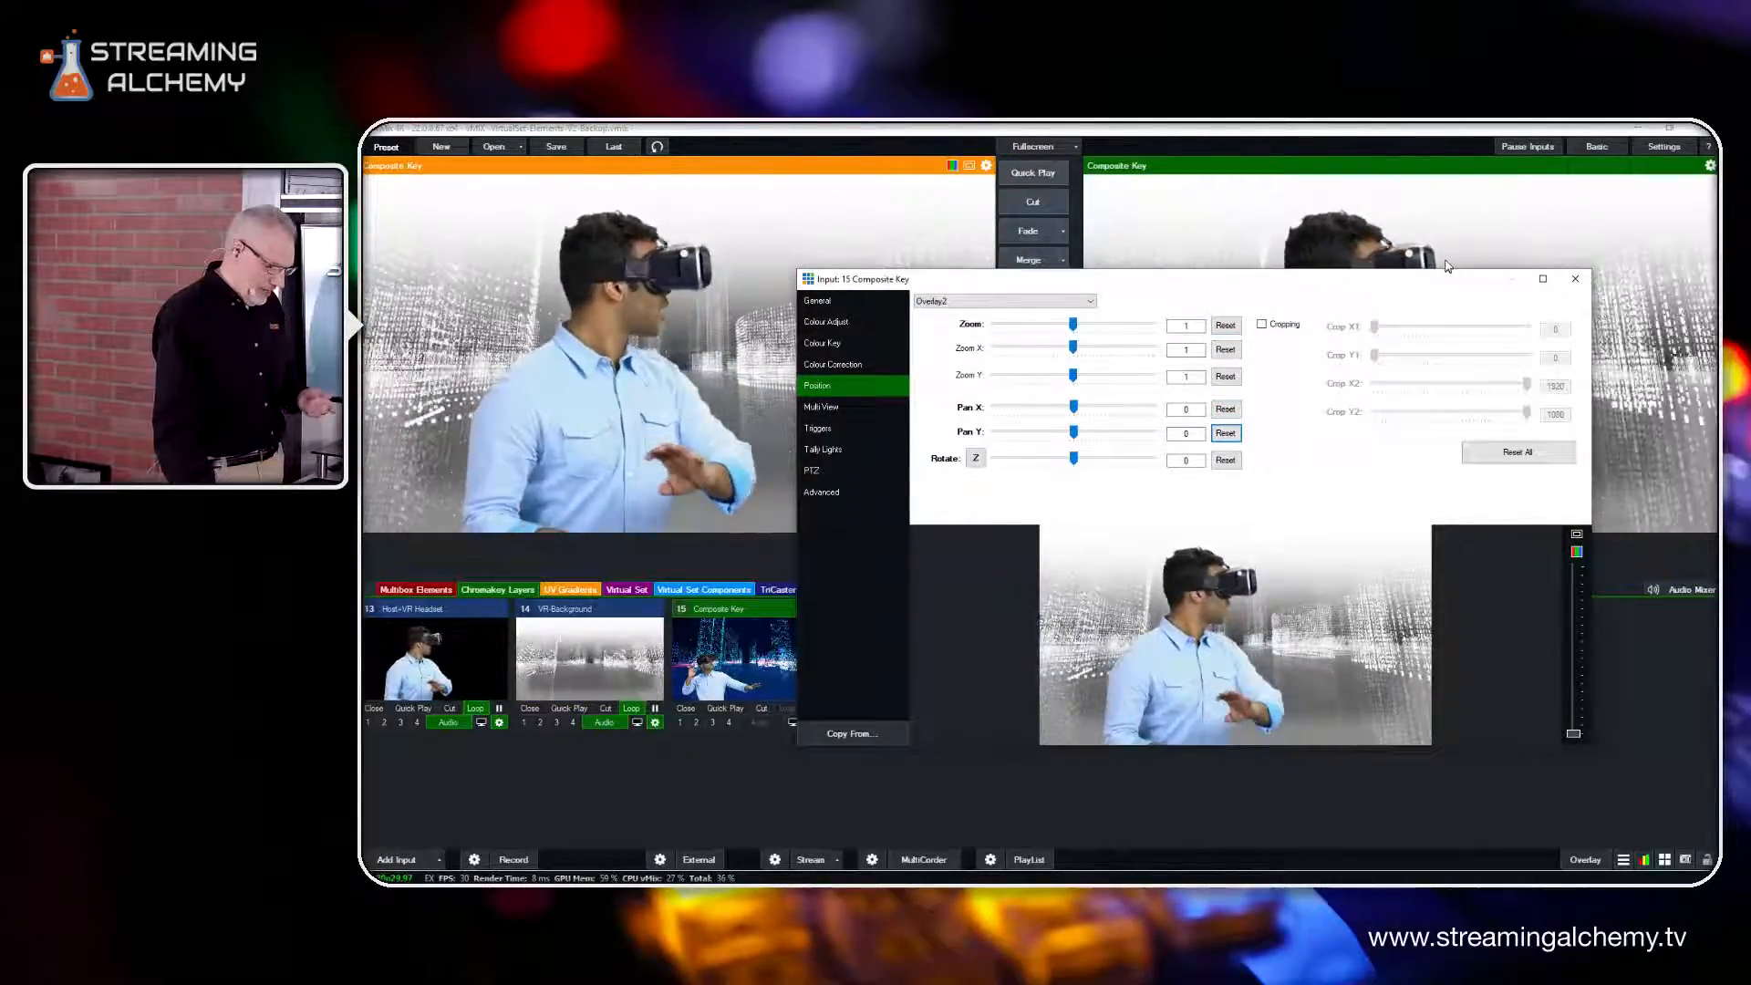
left_click(1575, 278)
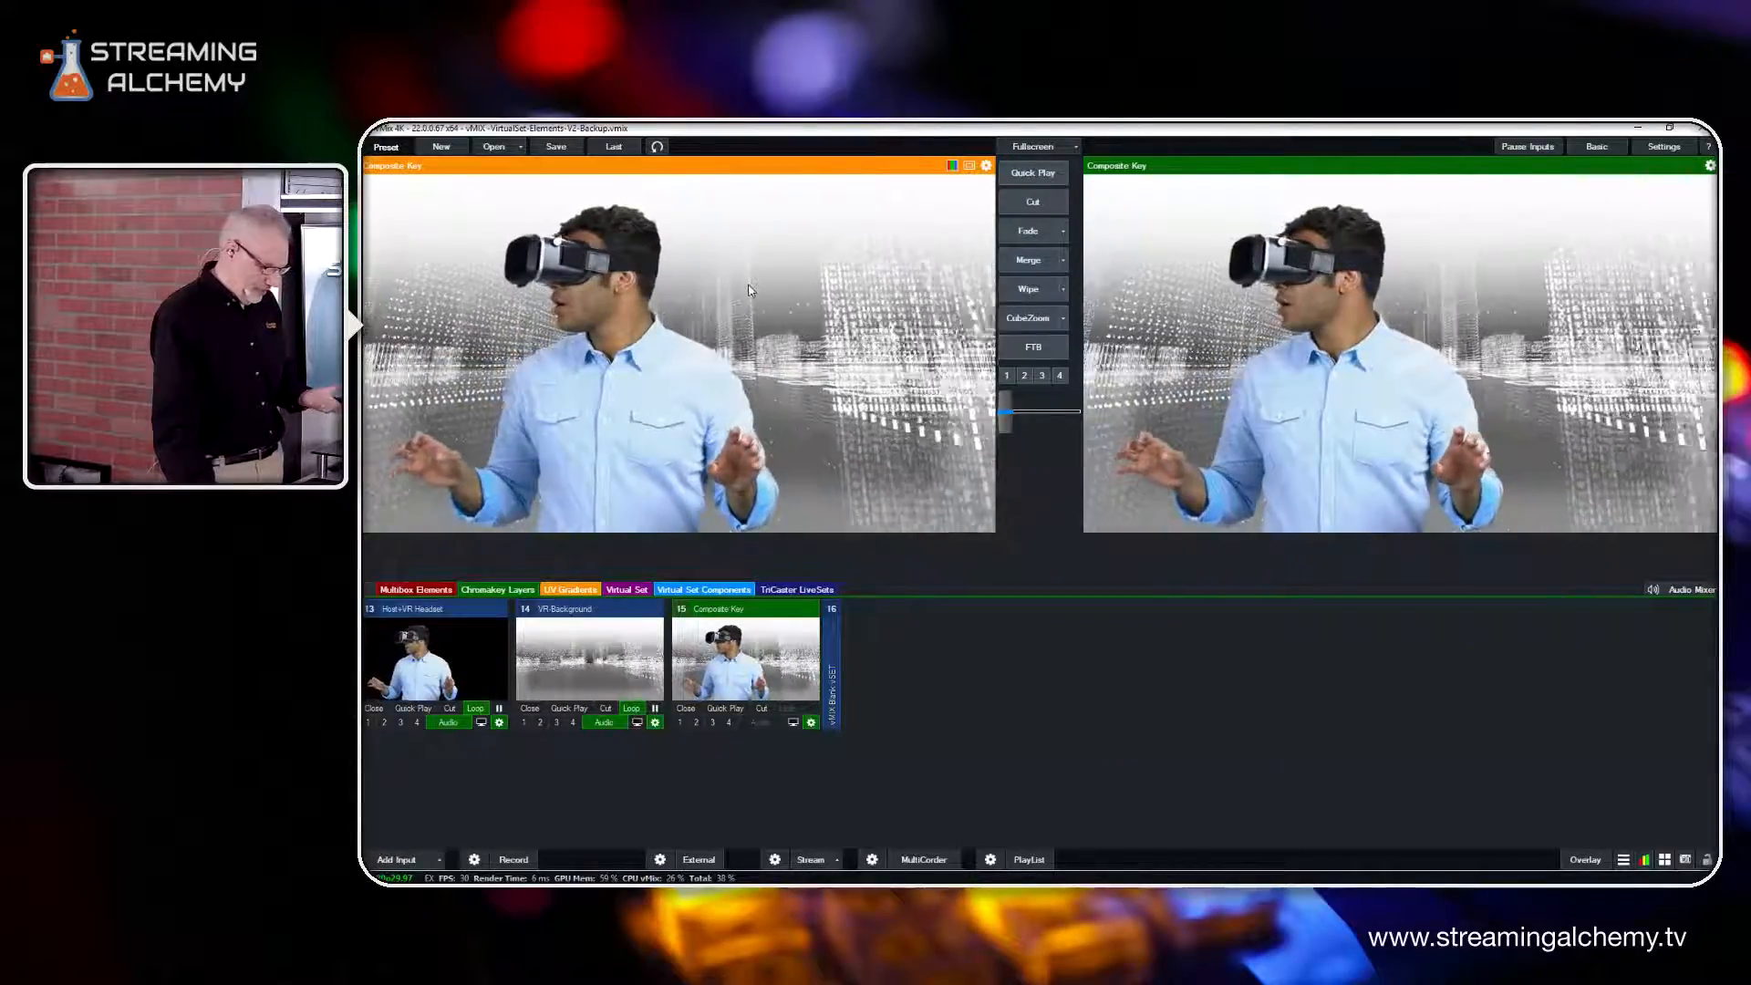
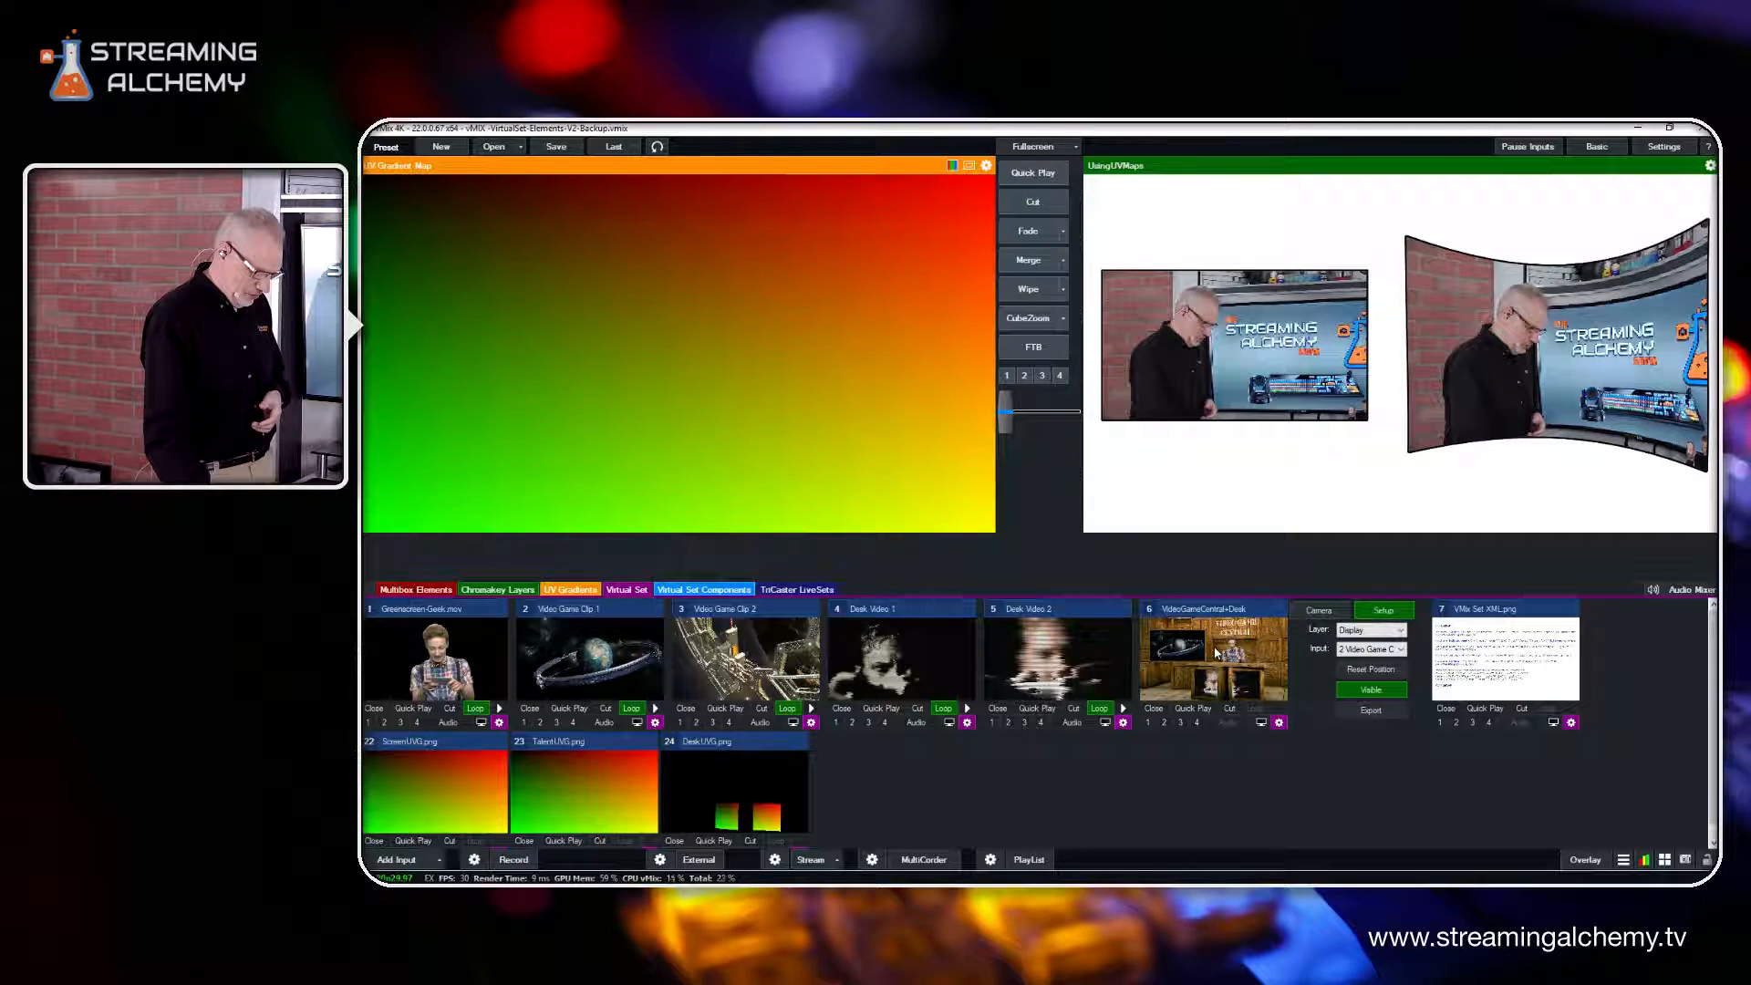
Cut VideoGameCentral+Desk to the output and preview Video Game Clip 1, TalentUVG.png and DeskUVG.png in turn.
left_click(1231, 709)
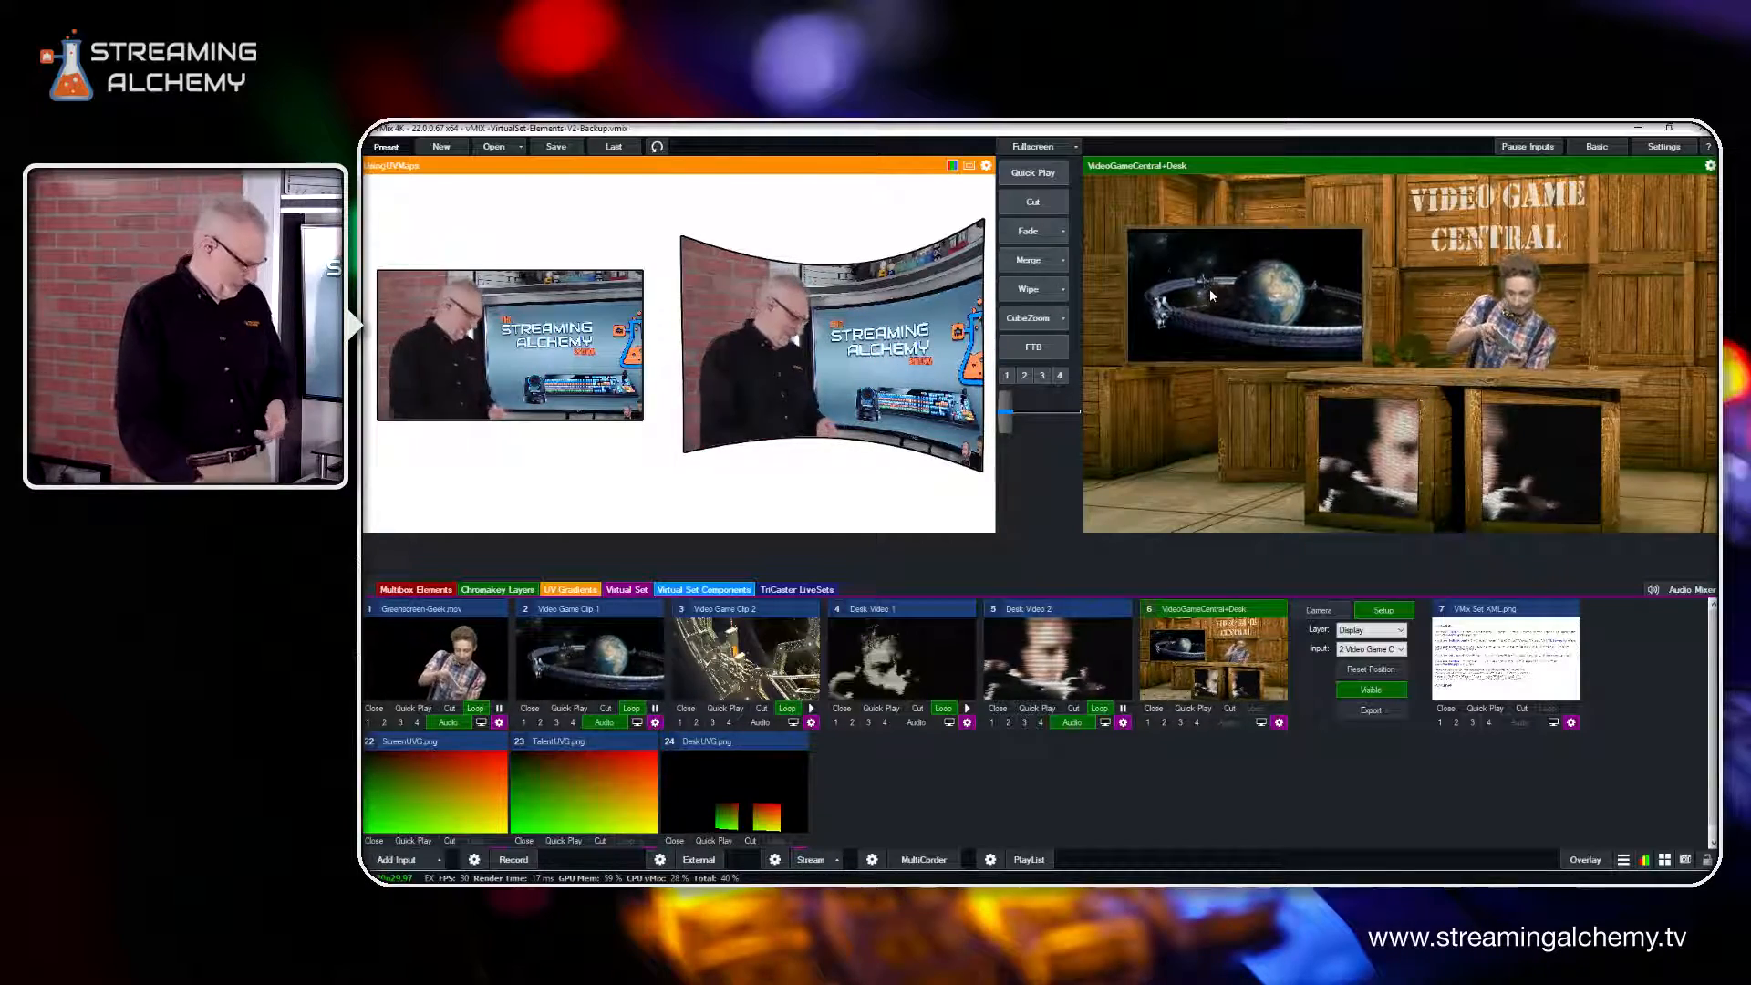
left_click(591, 637)
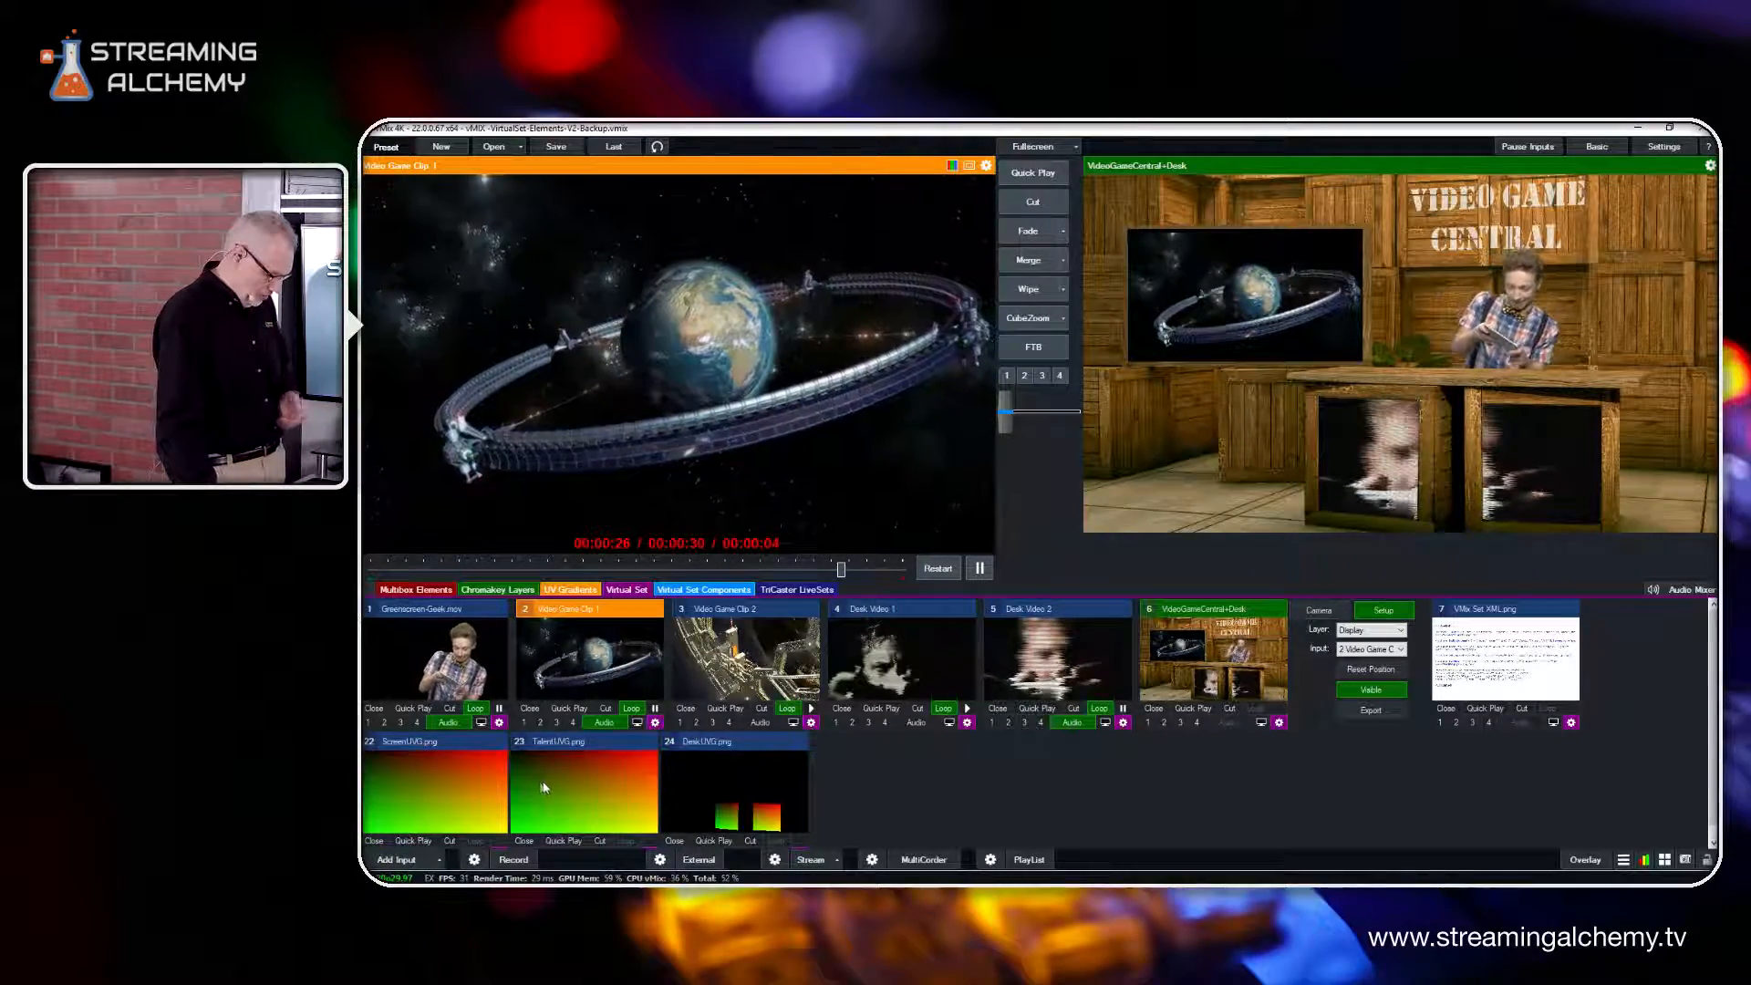
left_click(580, 799)
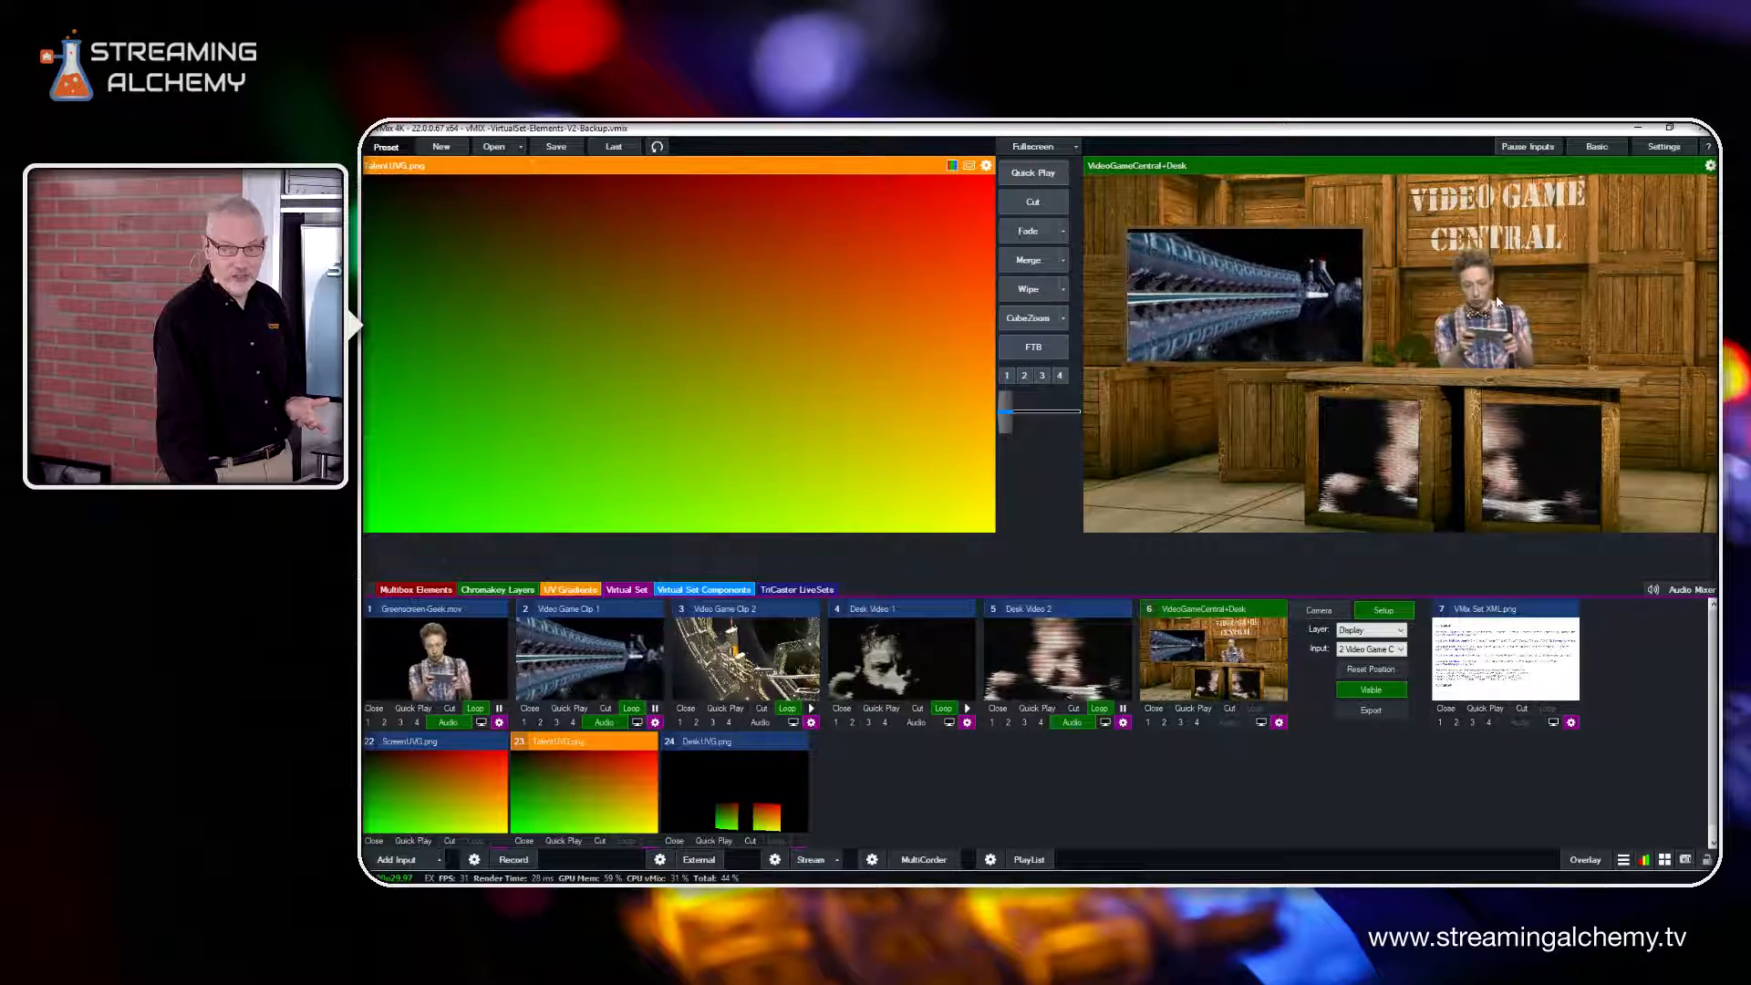
left_click(751, 795)
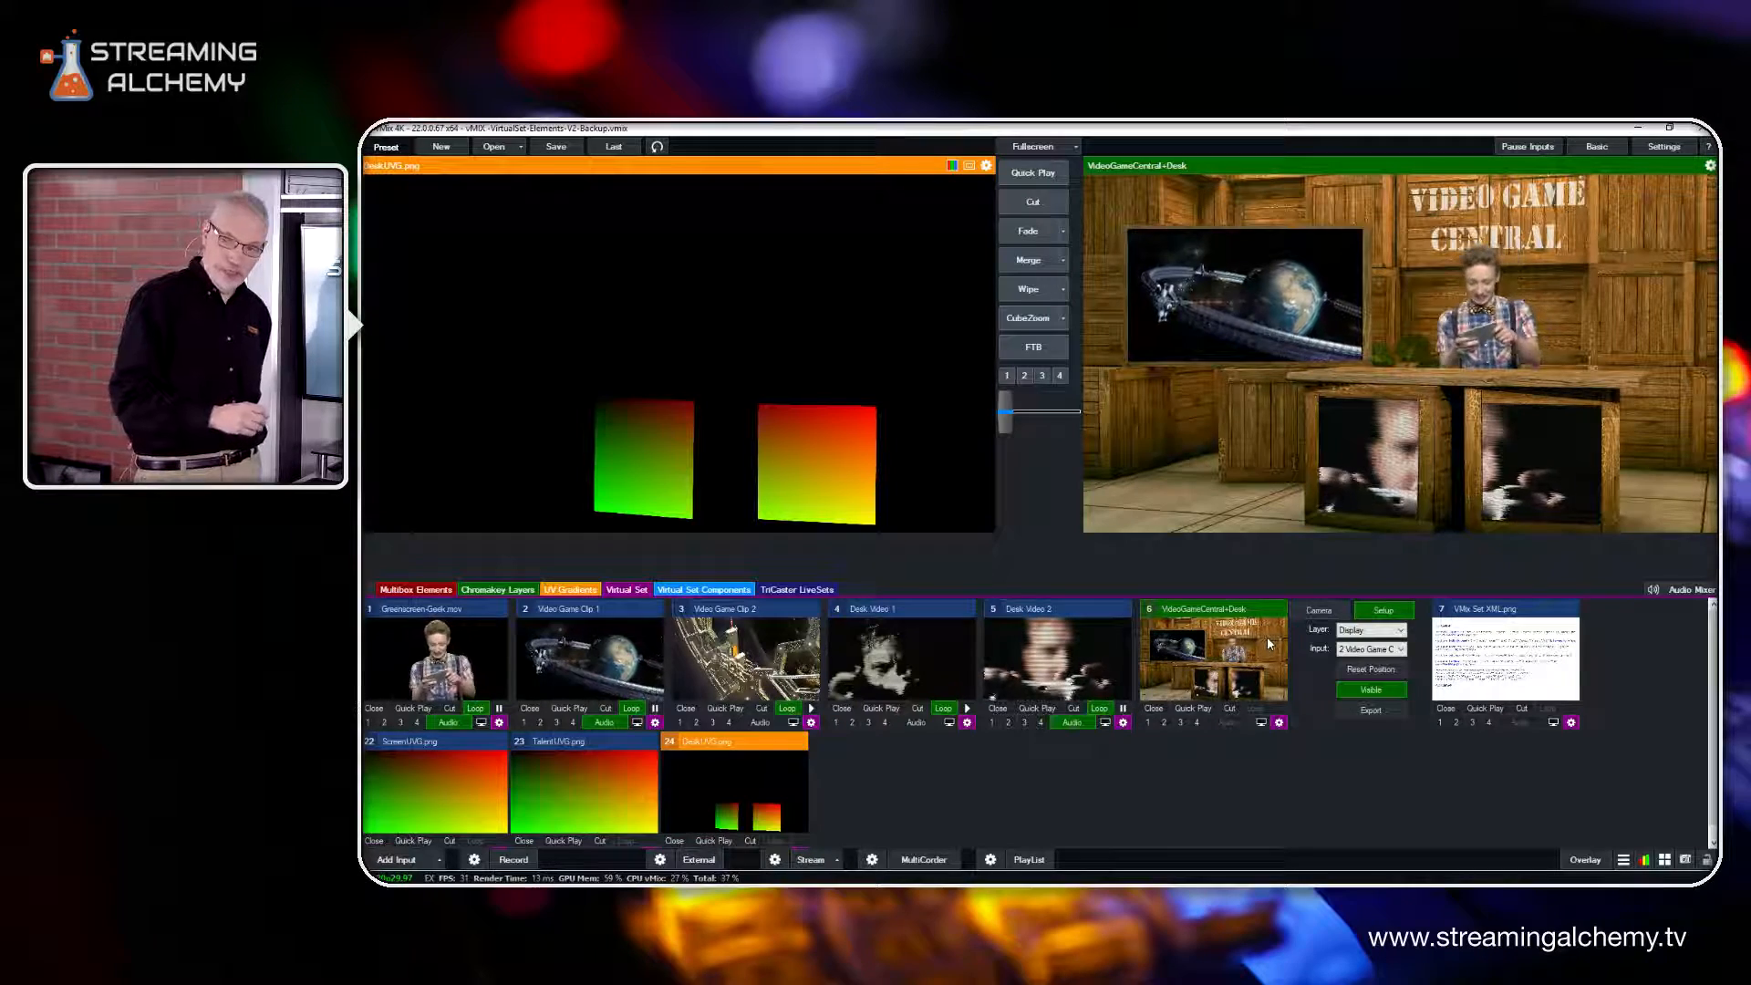
Set the Display layer of the VideoGameCentral+Desk virtual set to use input 3 Video Game Clip 2.
left_click(1402, 631)
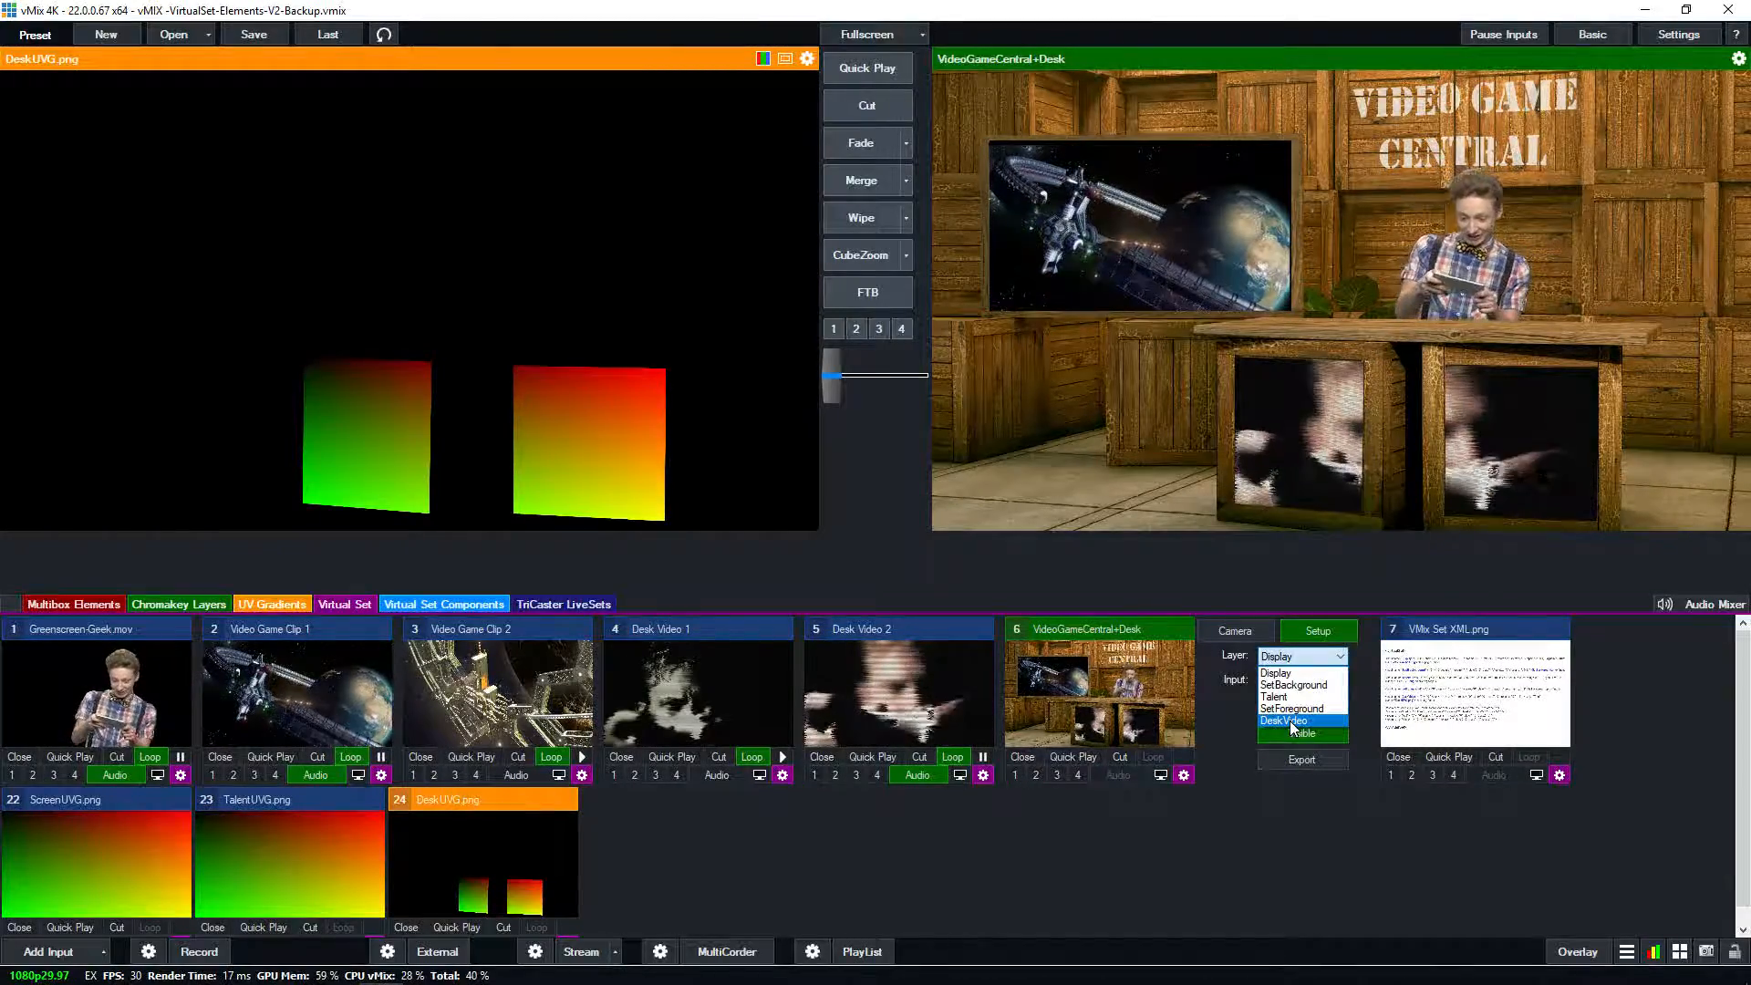
left_click(1279, 675)
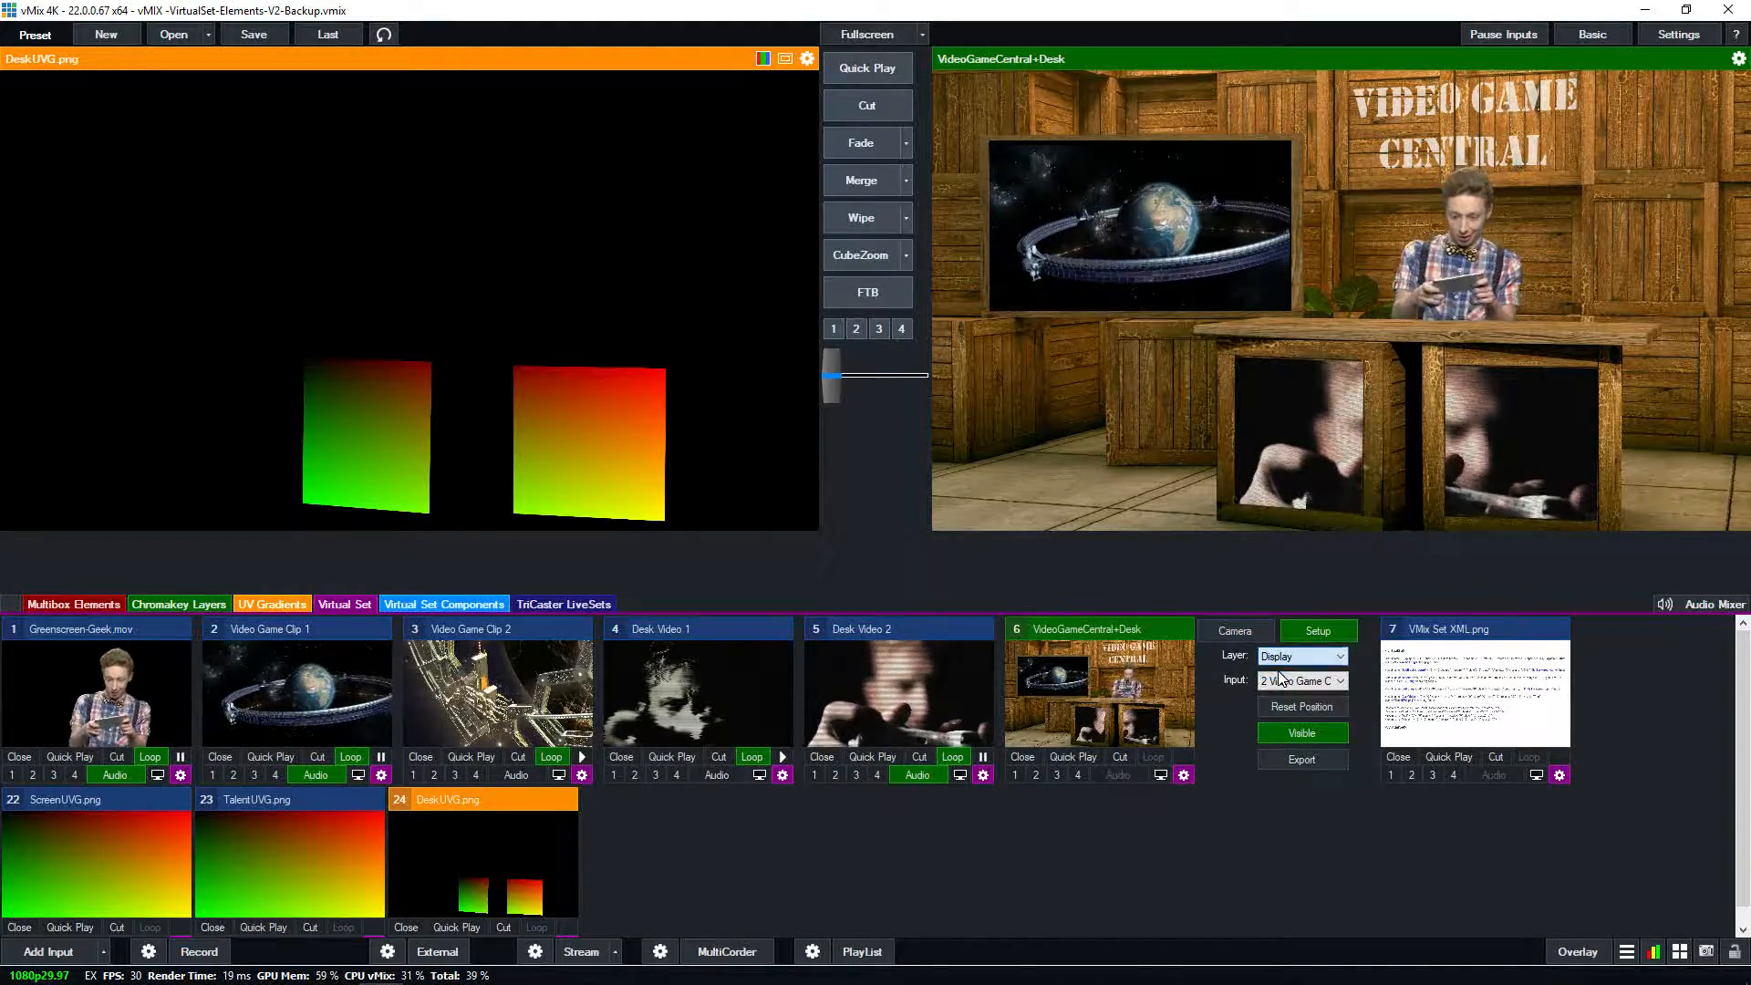
left_click(1338, 681)
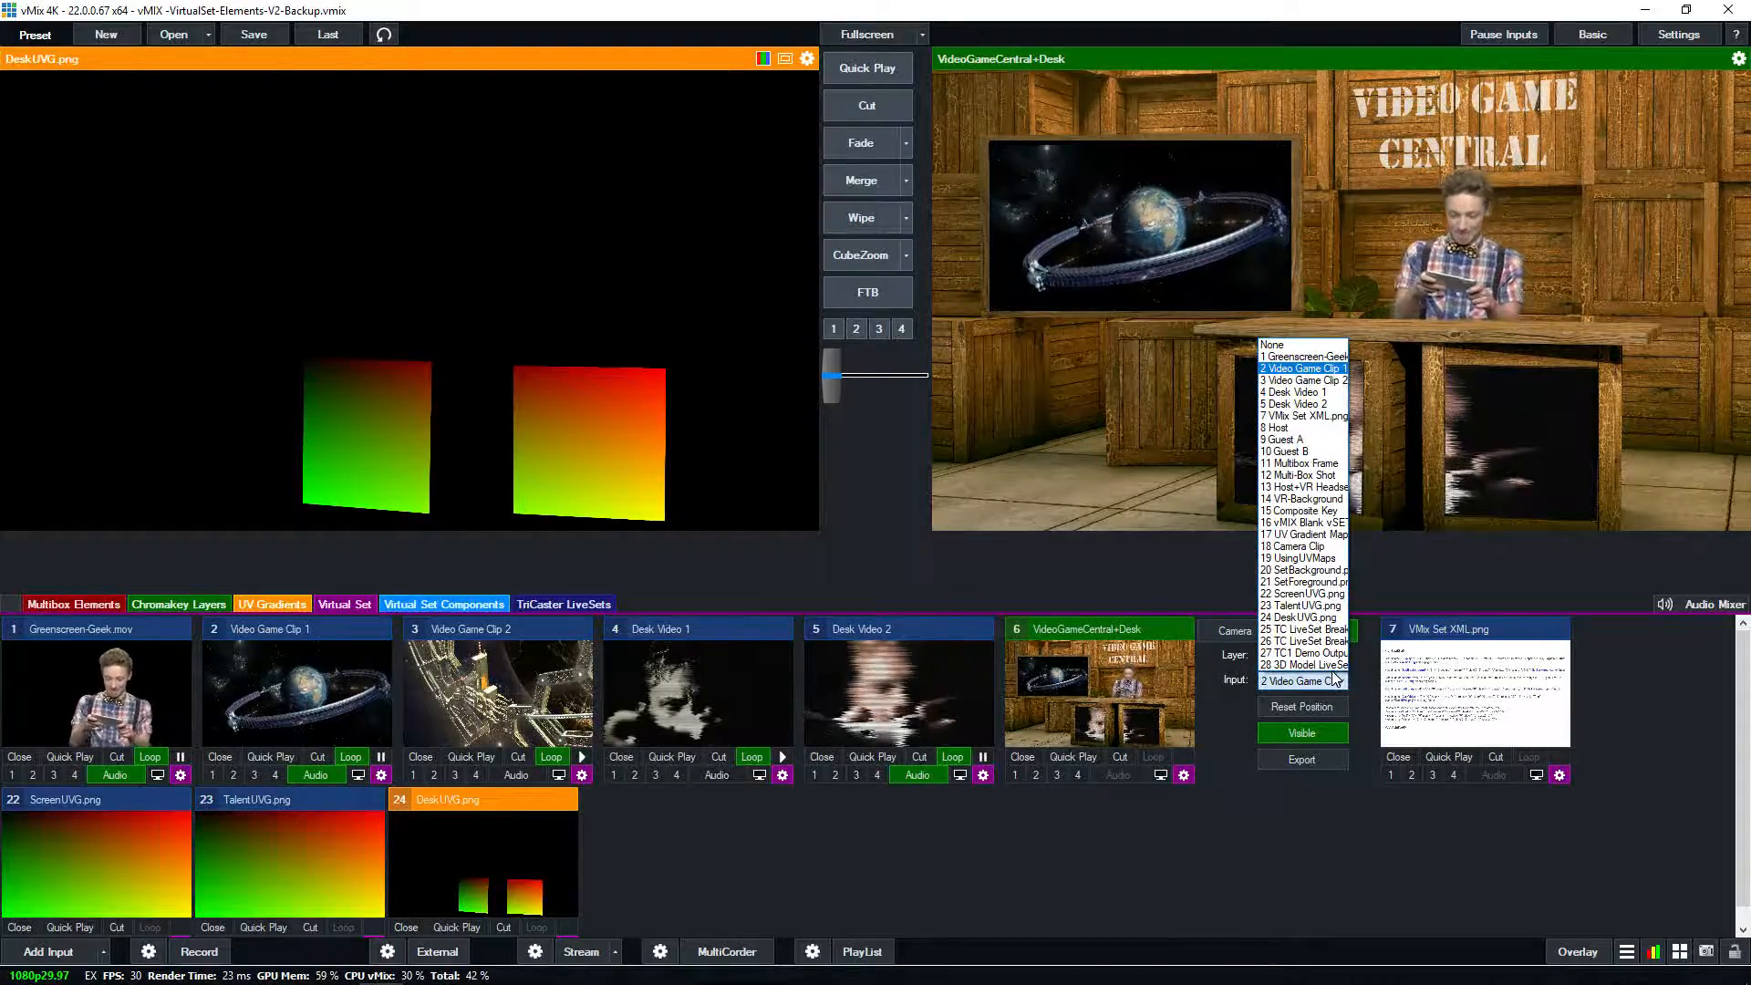
left_click(1321, 380)
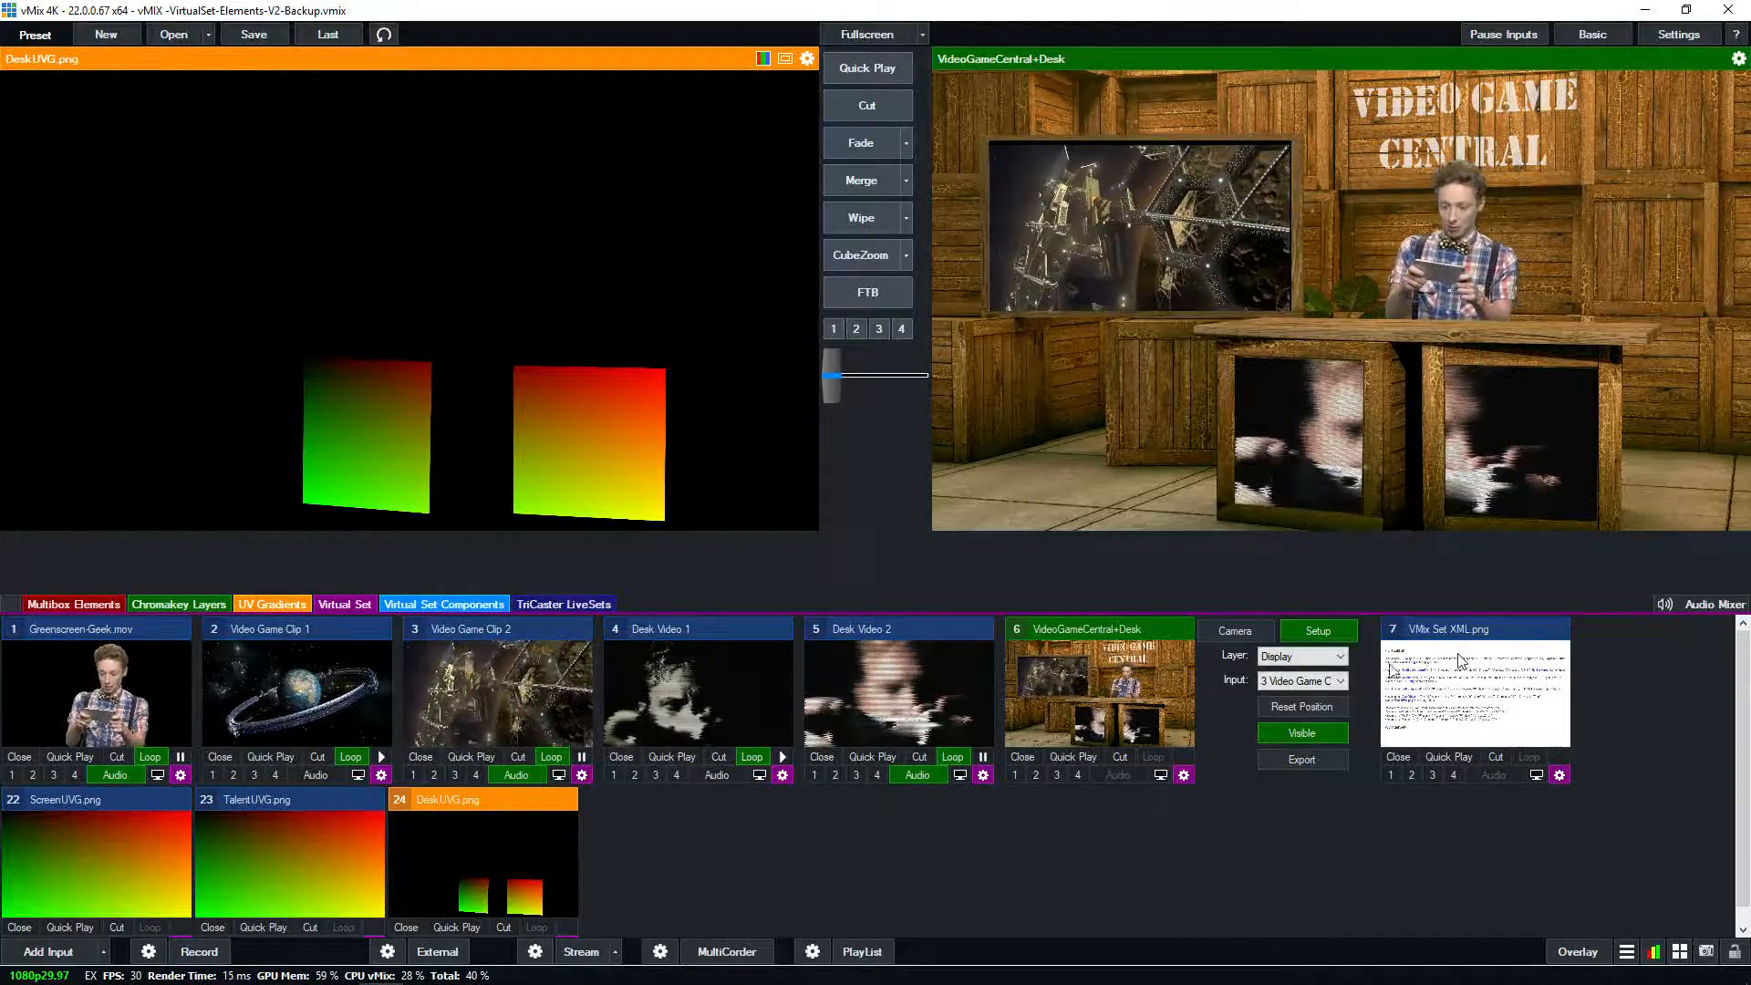
Set the DeskVideo layer of the VideoGameCentral+Desk virtual set to use input 4 Desk Video 1.
left_click(1301, 656)
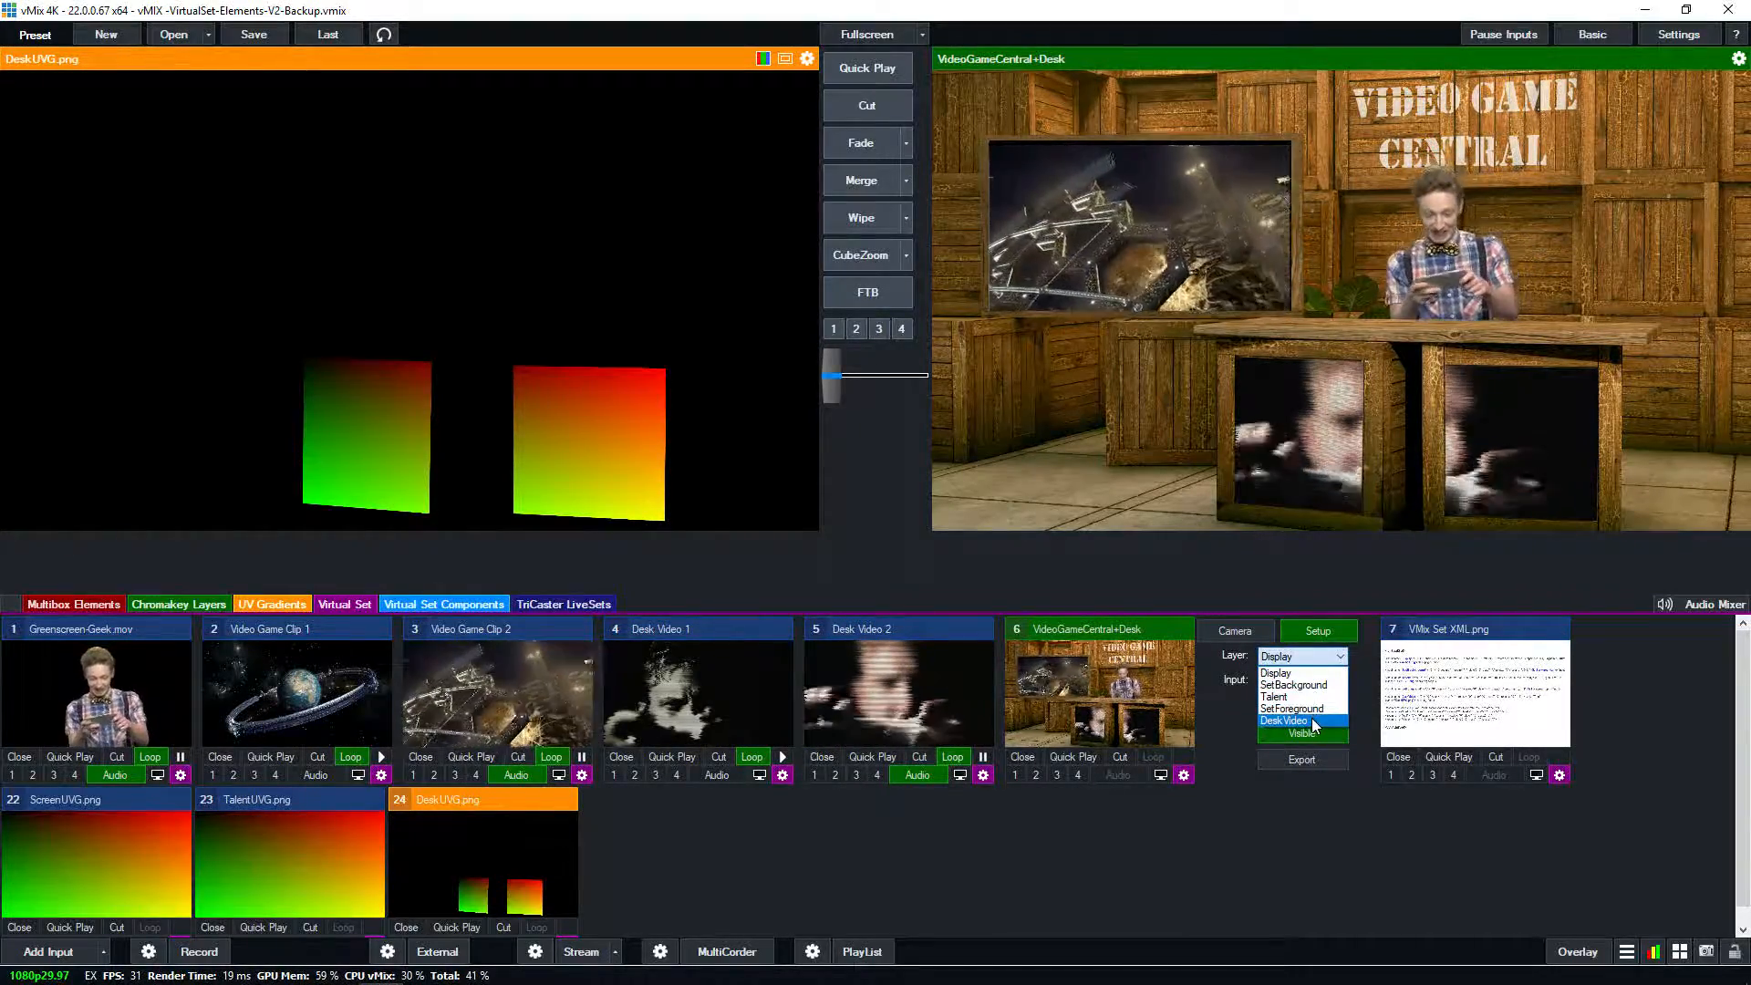
left_click(1286, 720)
left_click(1301, 680)
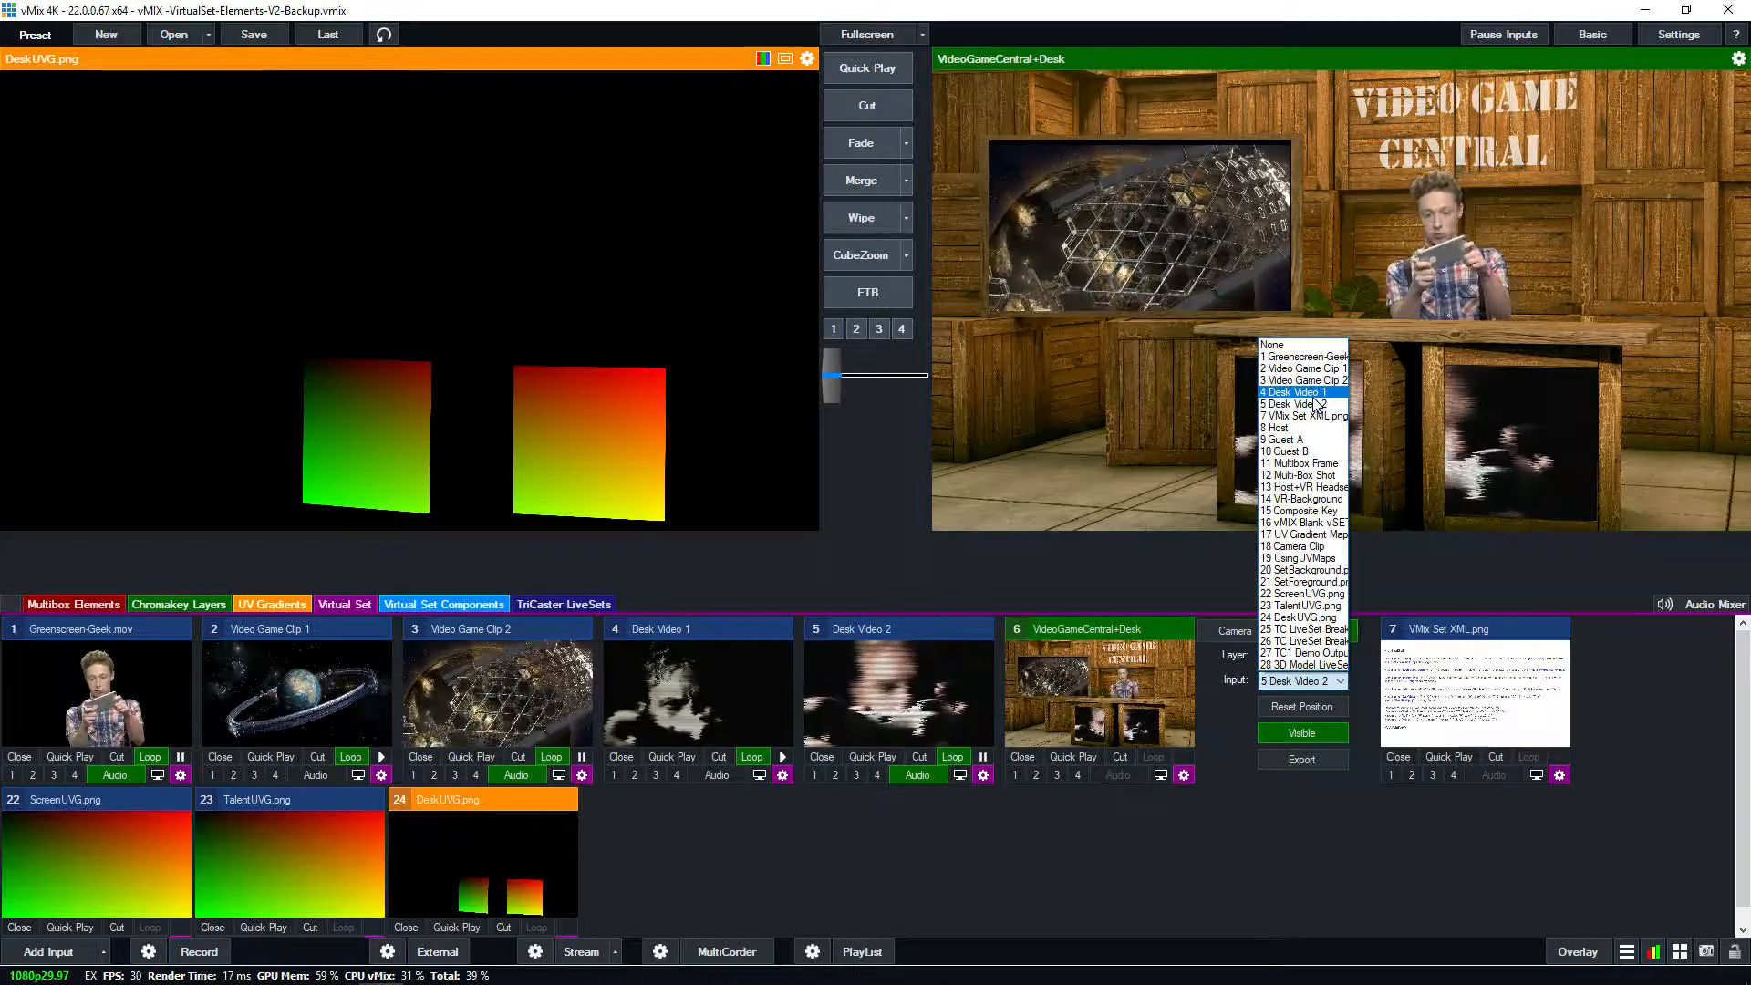
left_click(1304, 394)
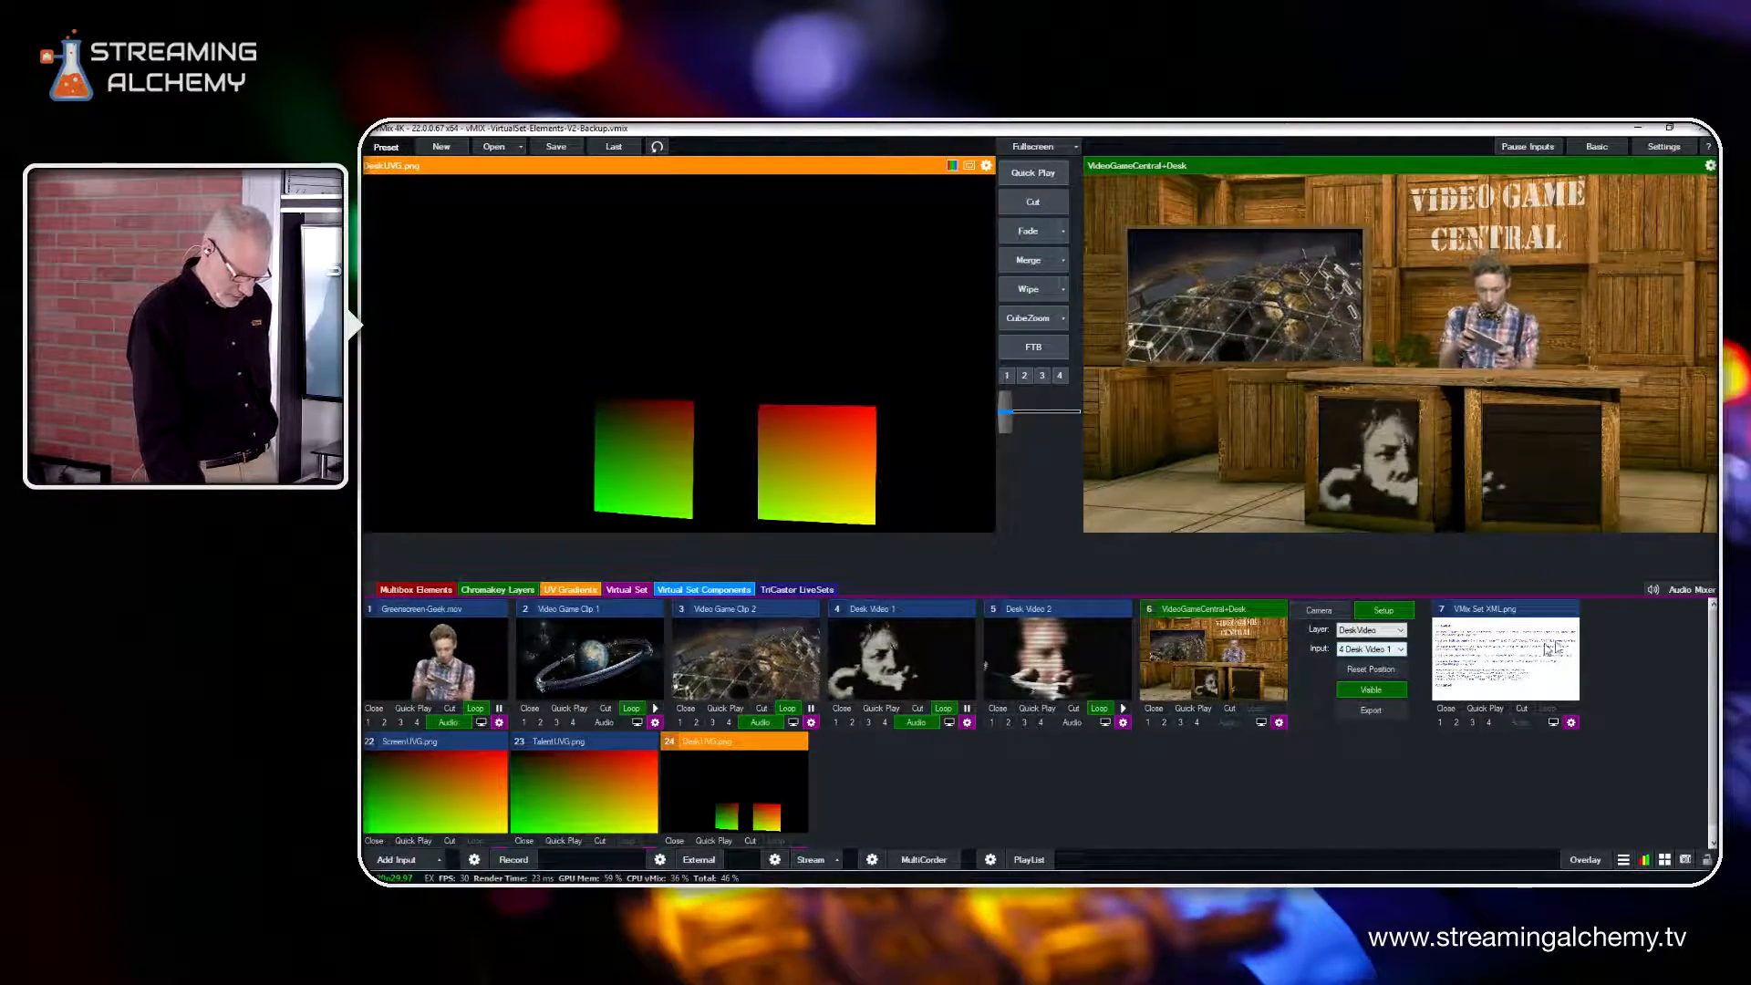
Bring VMix Set XML.png to the output and put Greenscreen-Geek.mov in preview.
left_click(1502, 654)
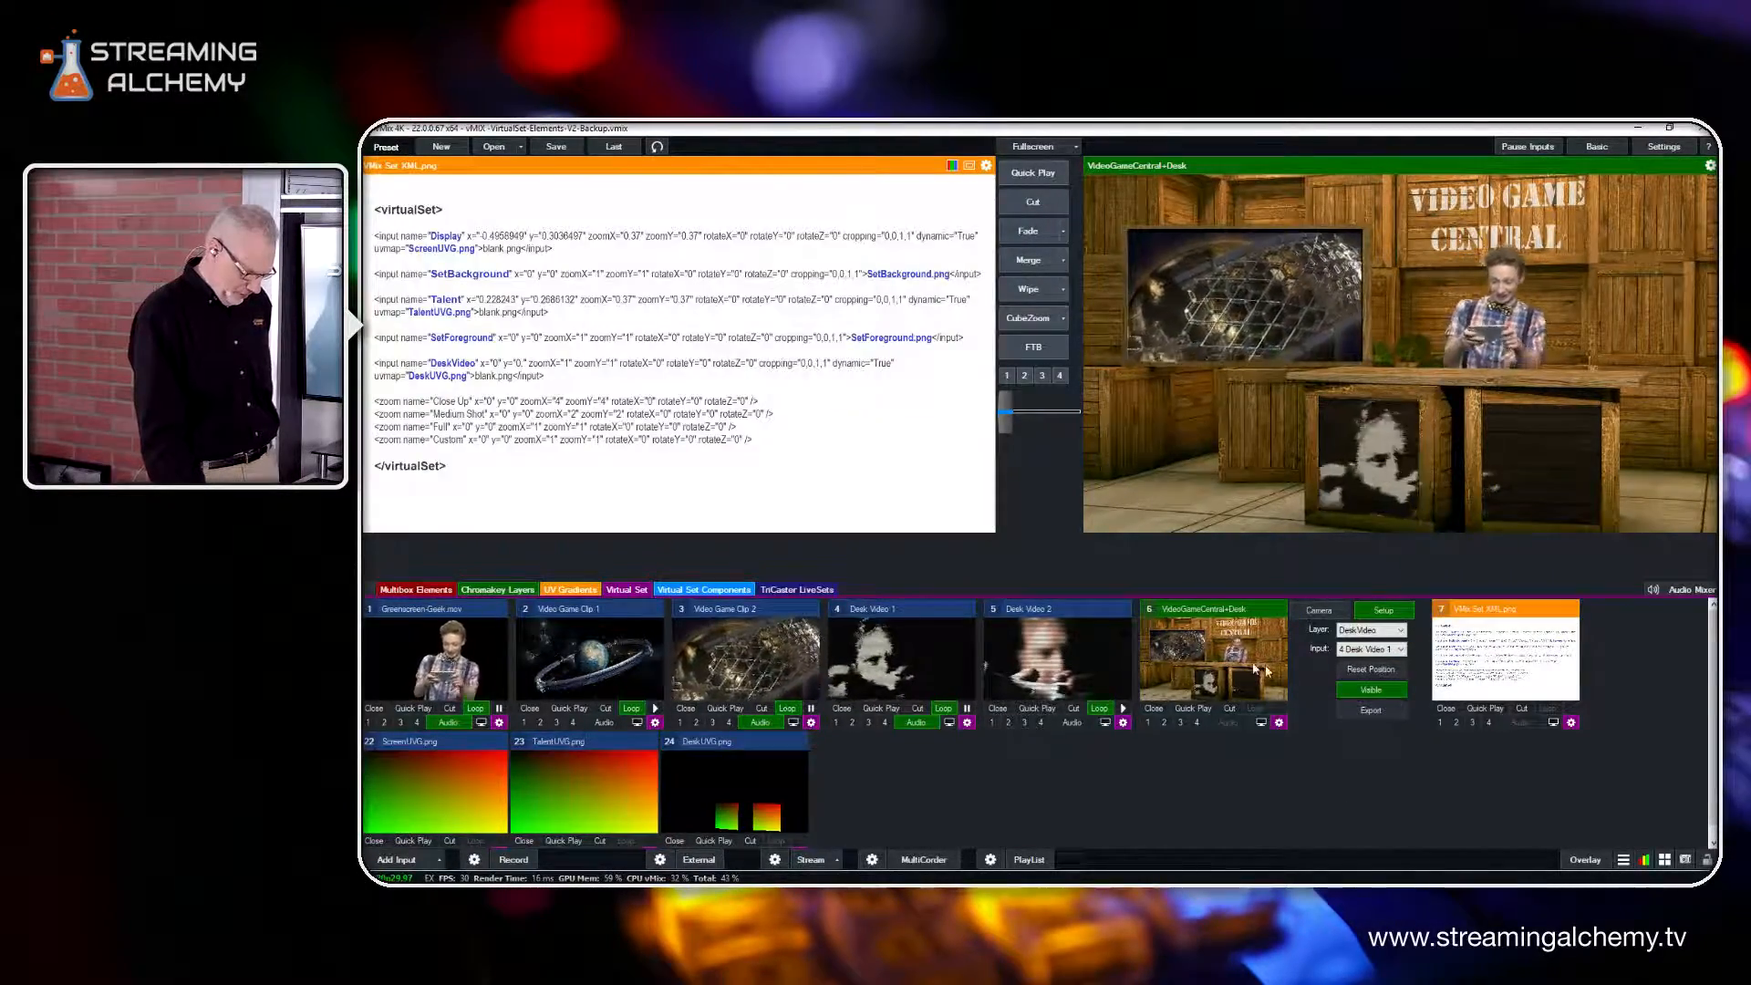
left_click(1498, 655)
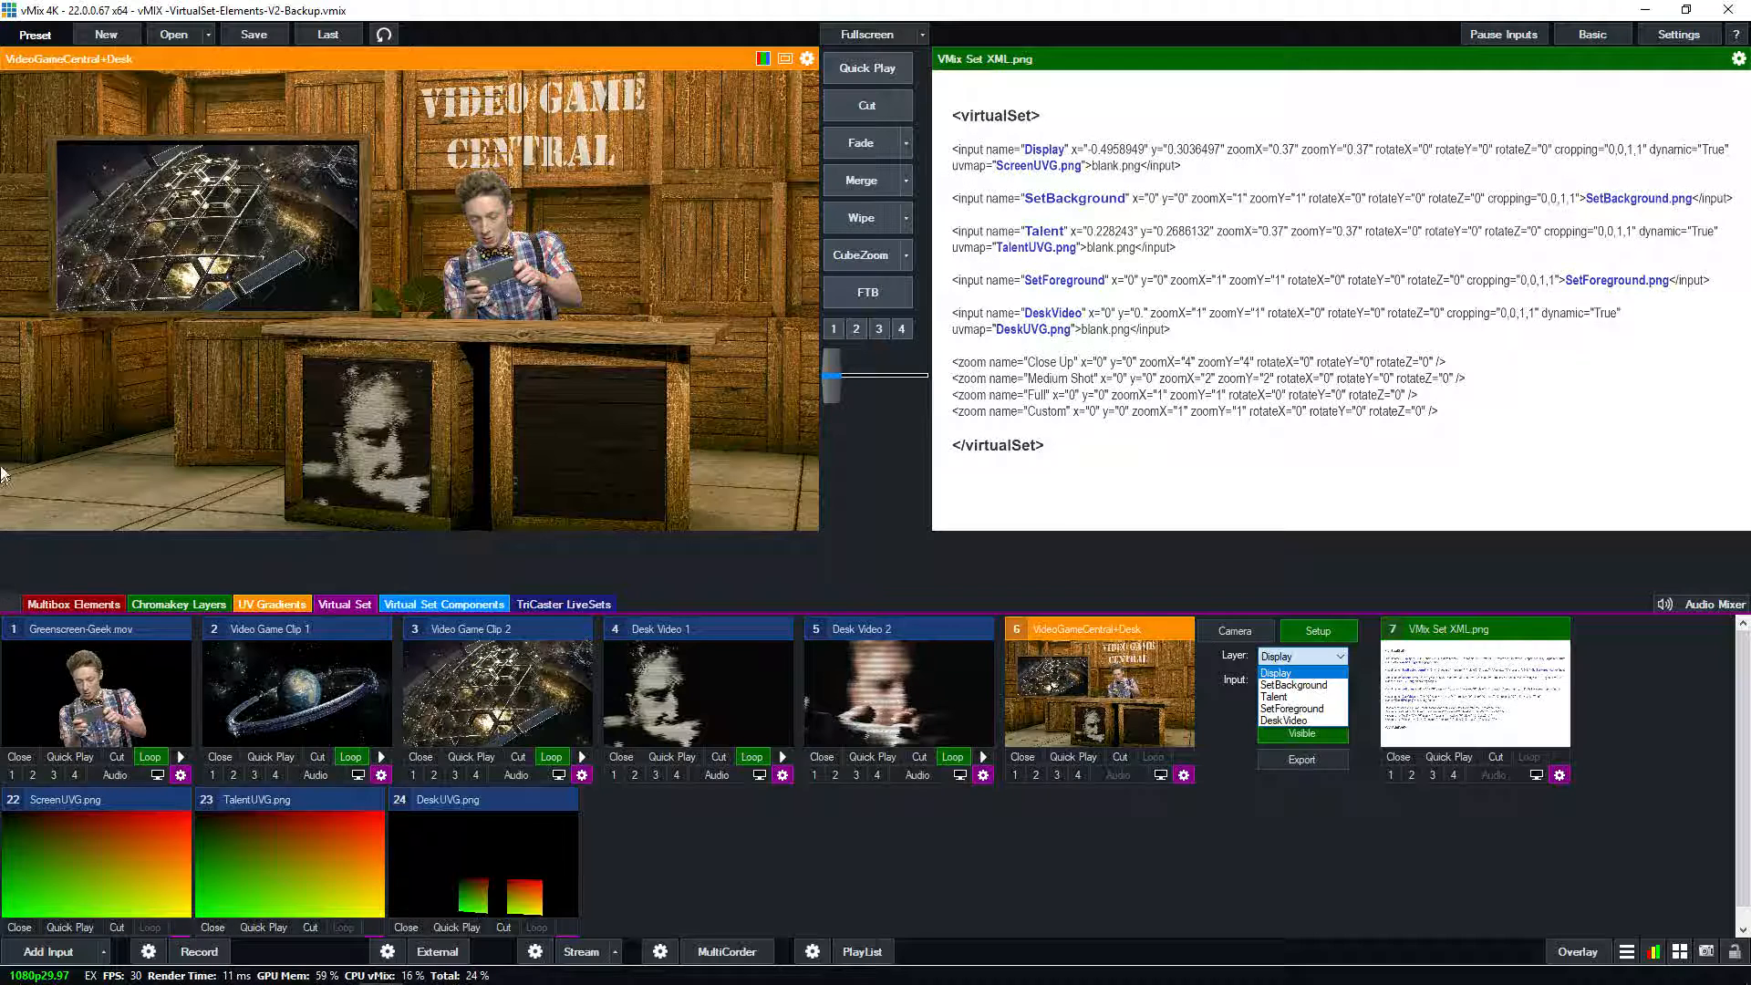
left_click(82, 686)
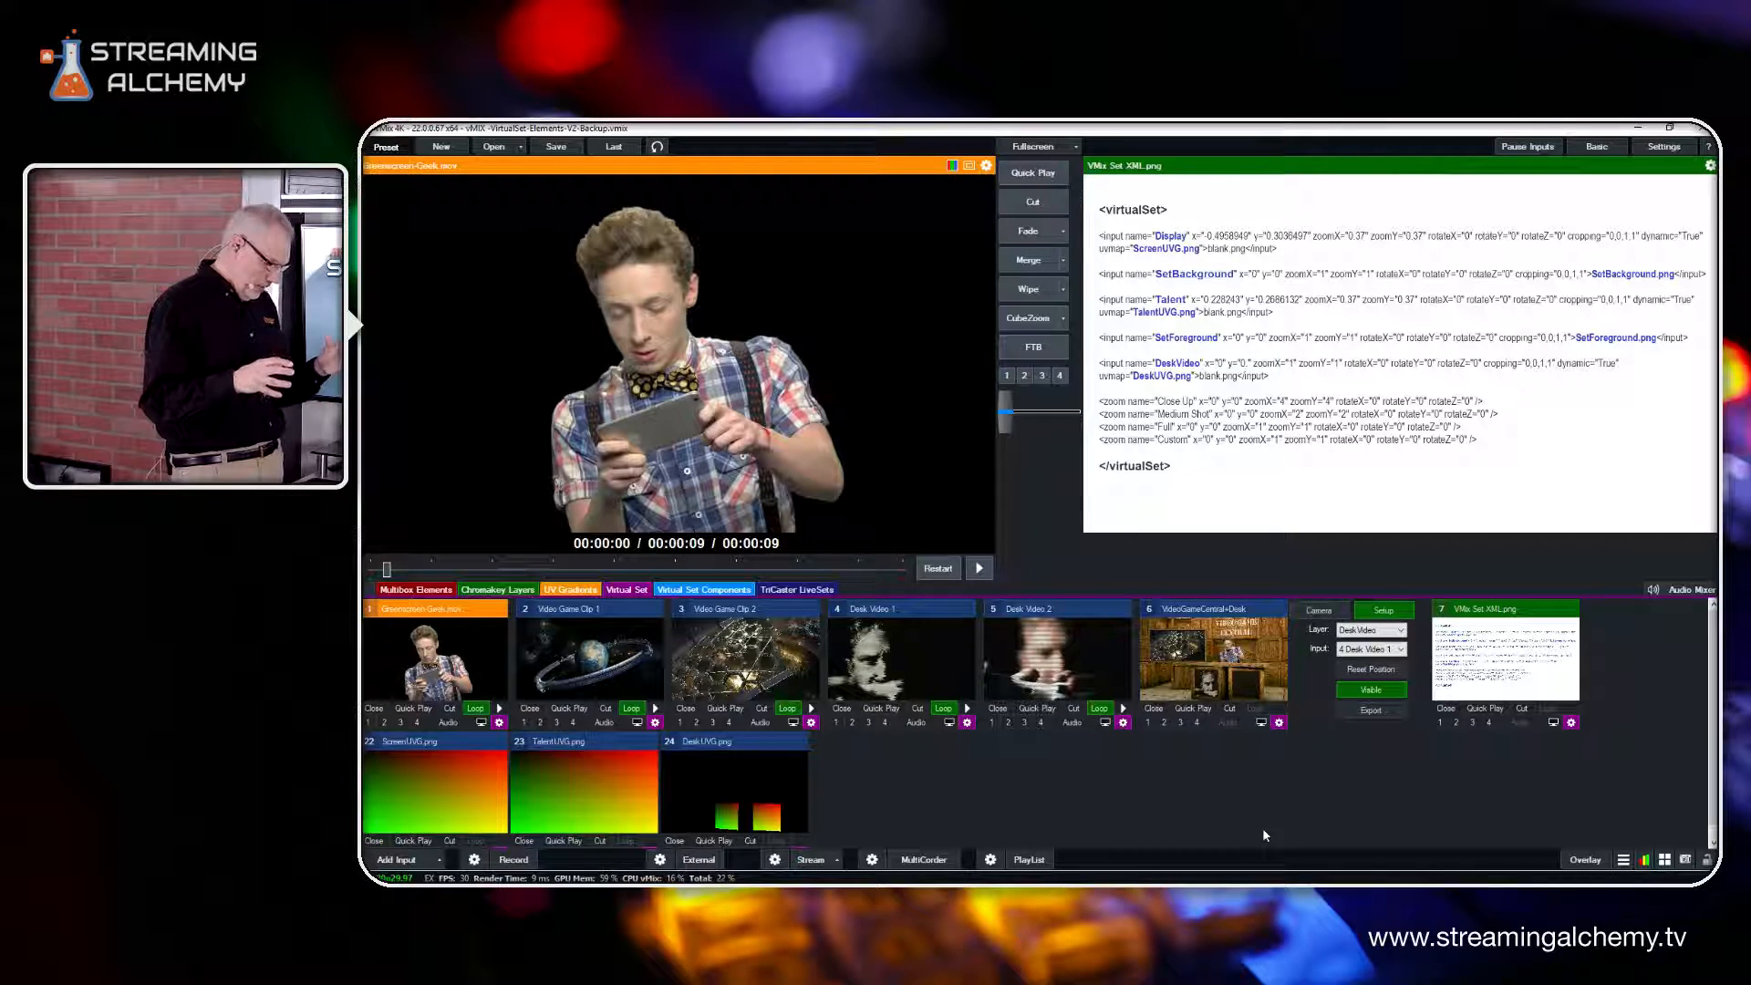
From the virtual set components, cut SetBackground.png to the output and put SetForeground.png in preview.
left_click(705, 590)
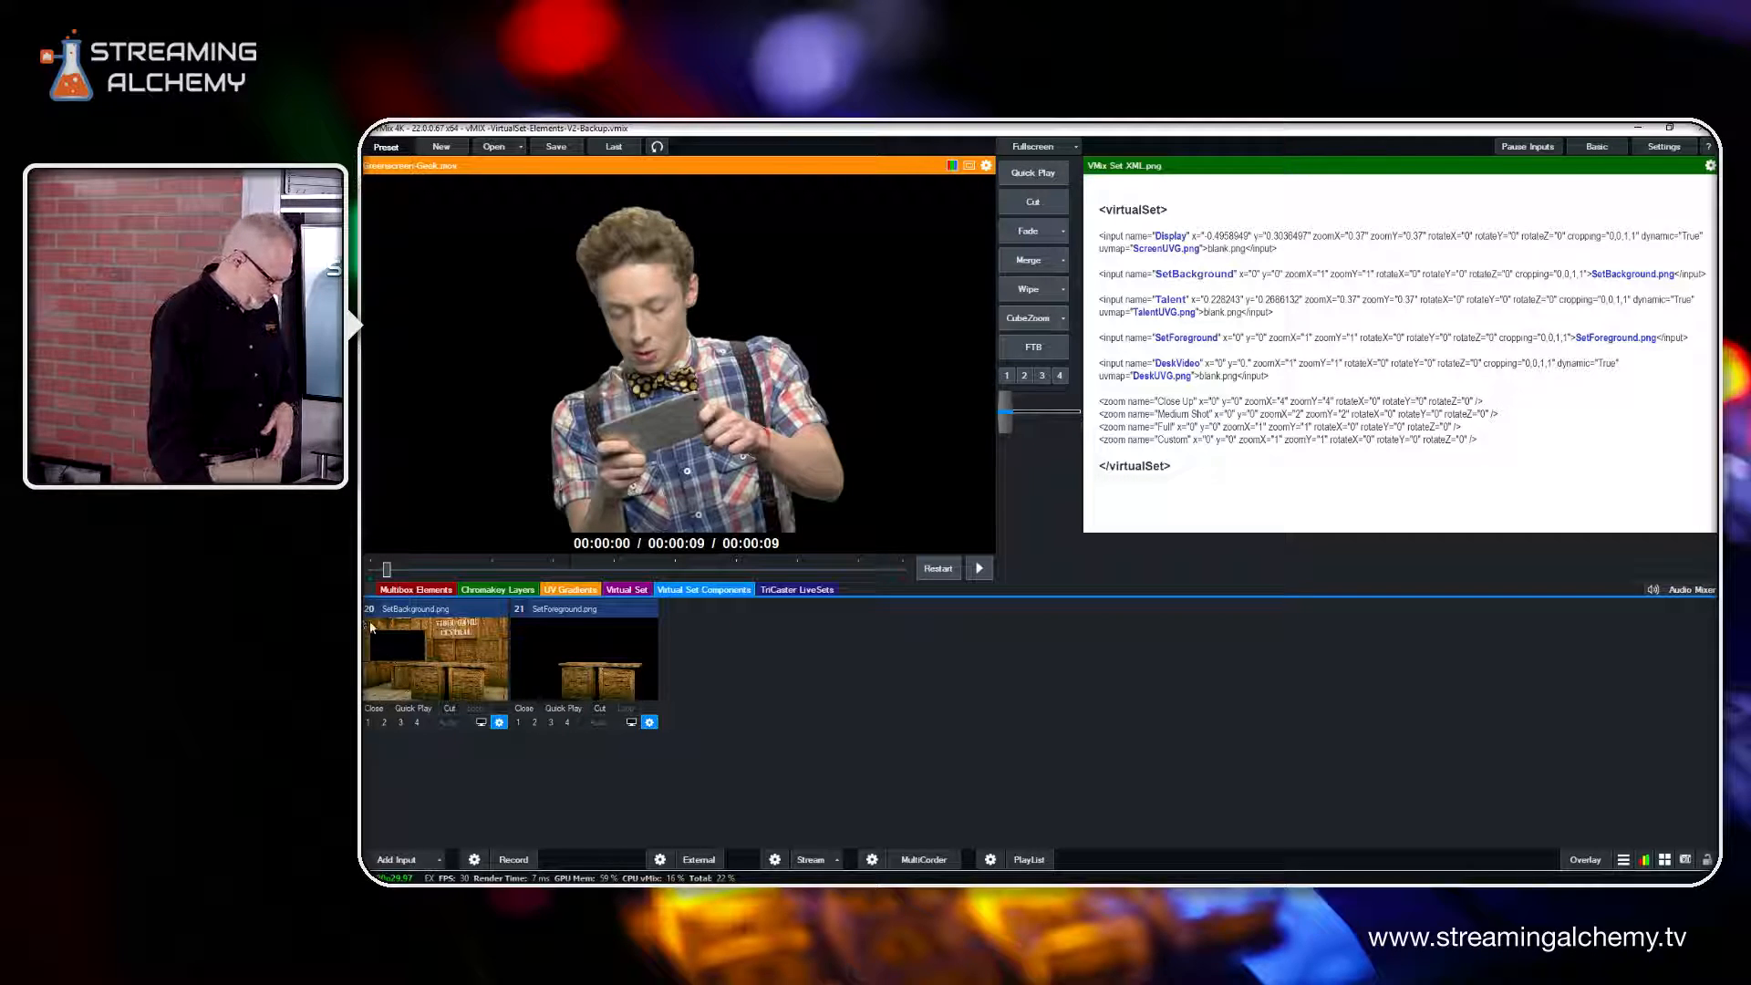
left_click(456, 654)
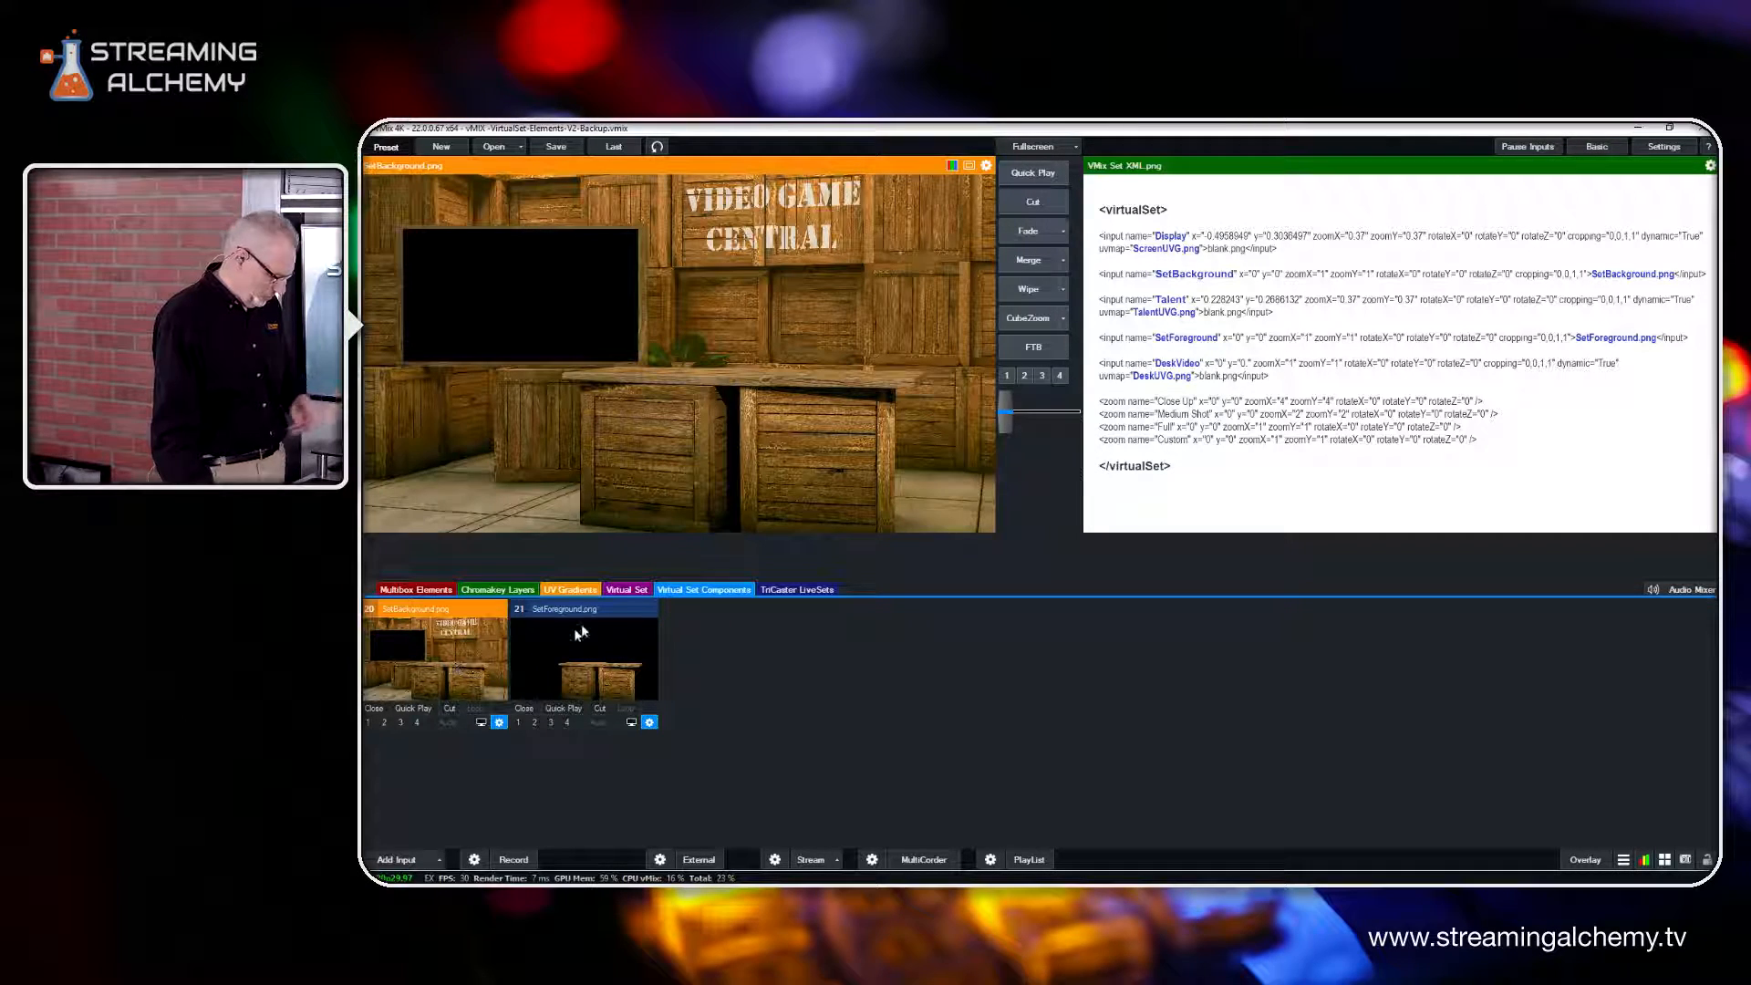
left_click(449, 707)
left_click(607, 679)
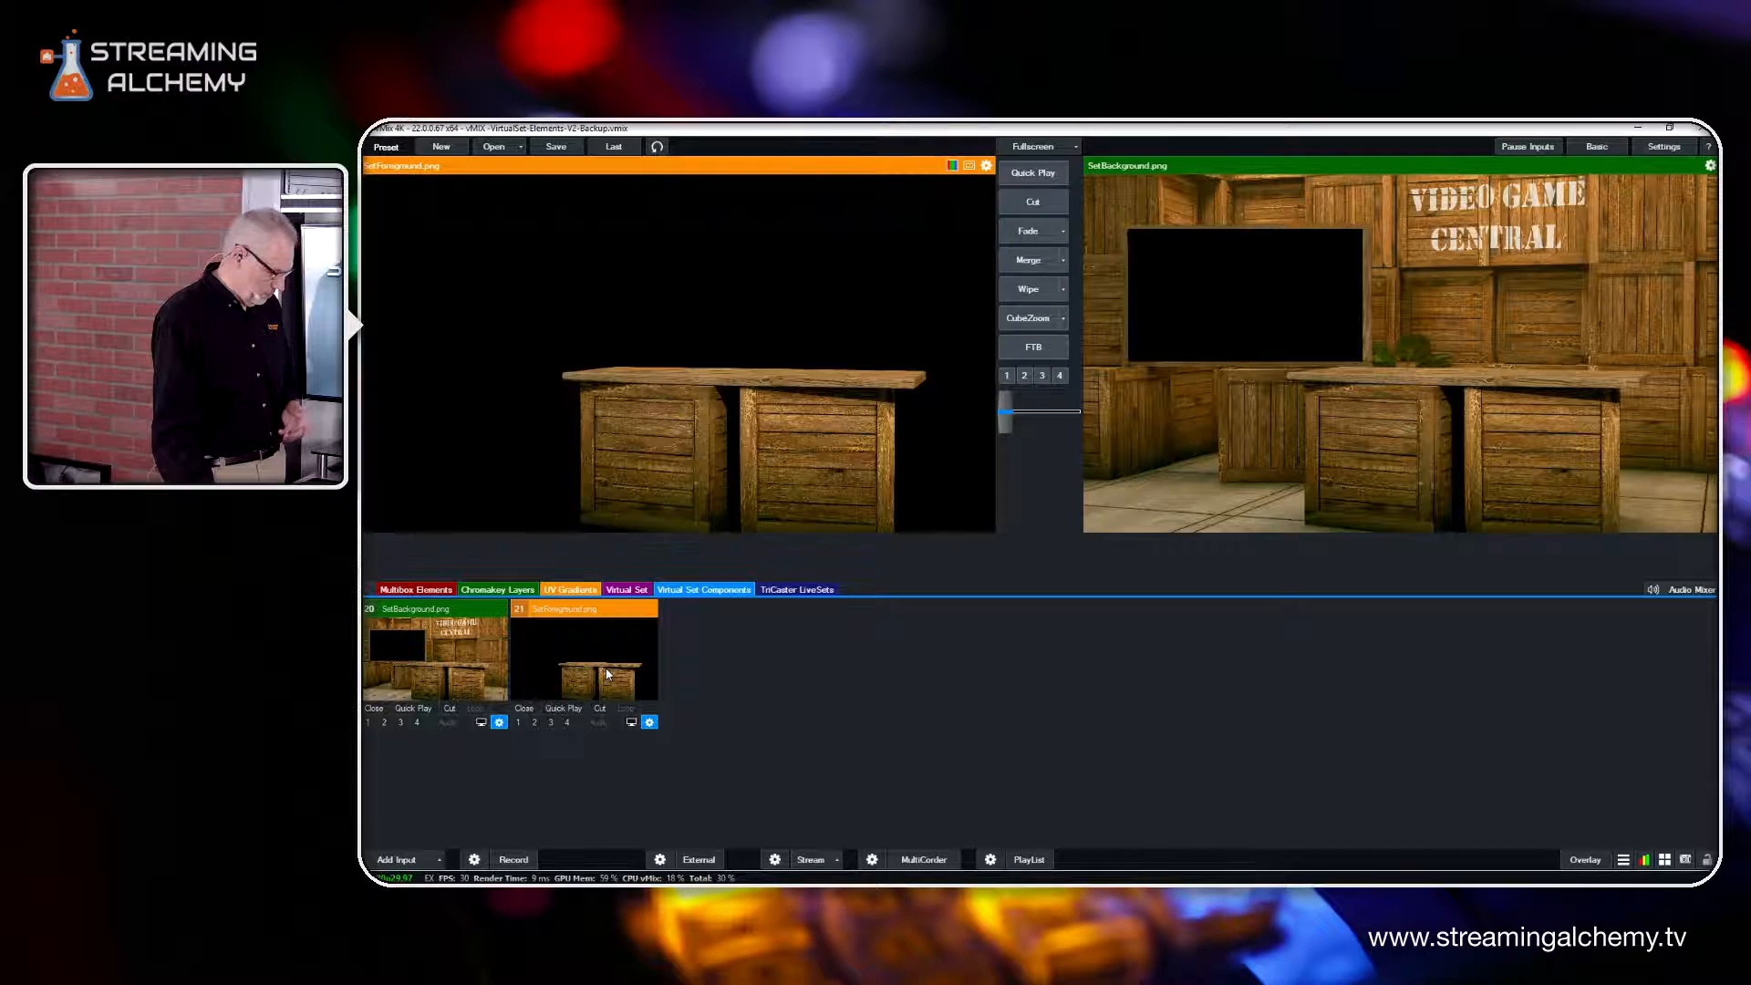
Display the TriCaster LiveSets group of inputs.
left_click(796, 591)
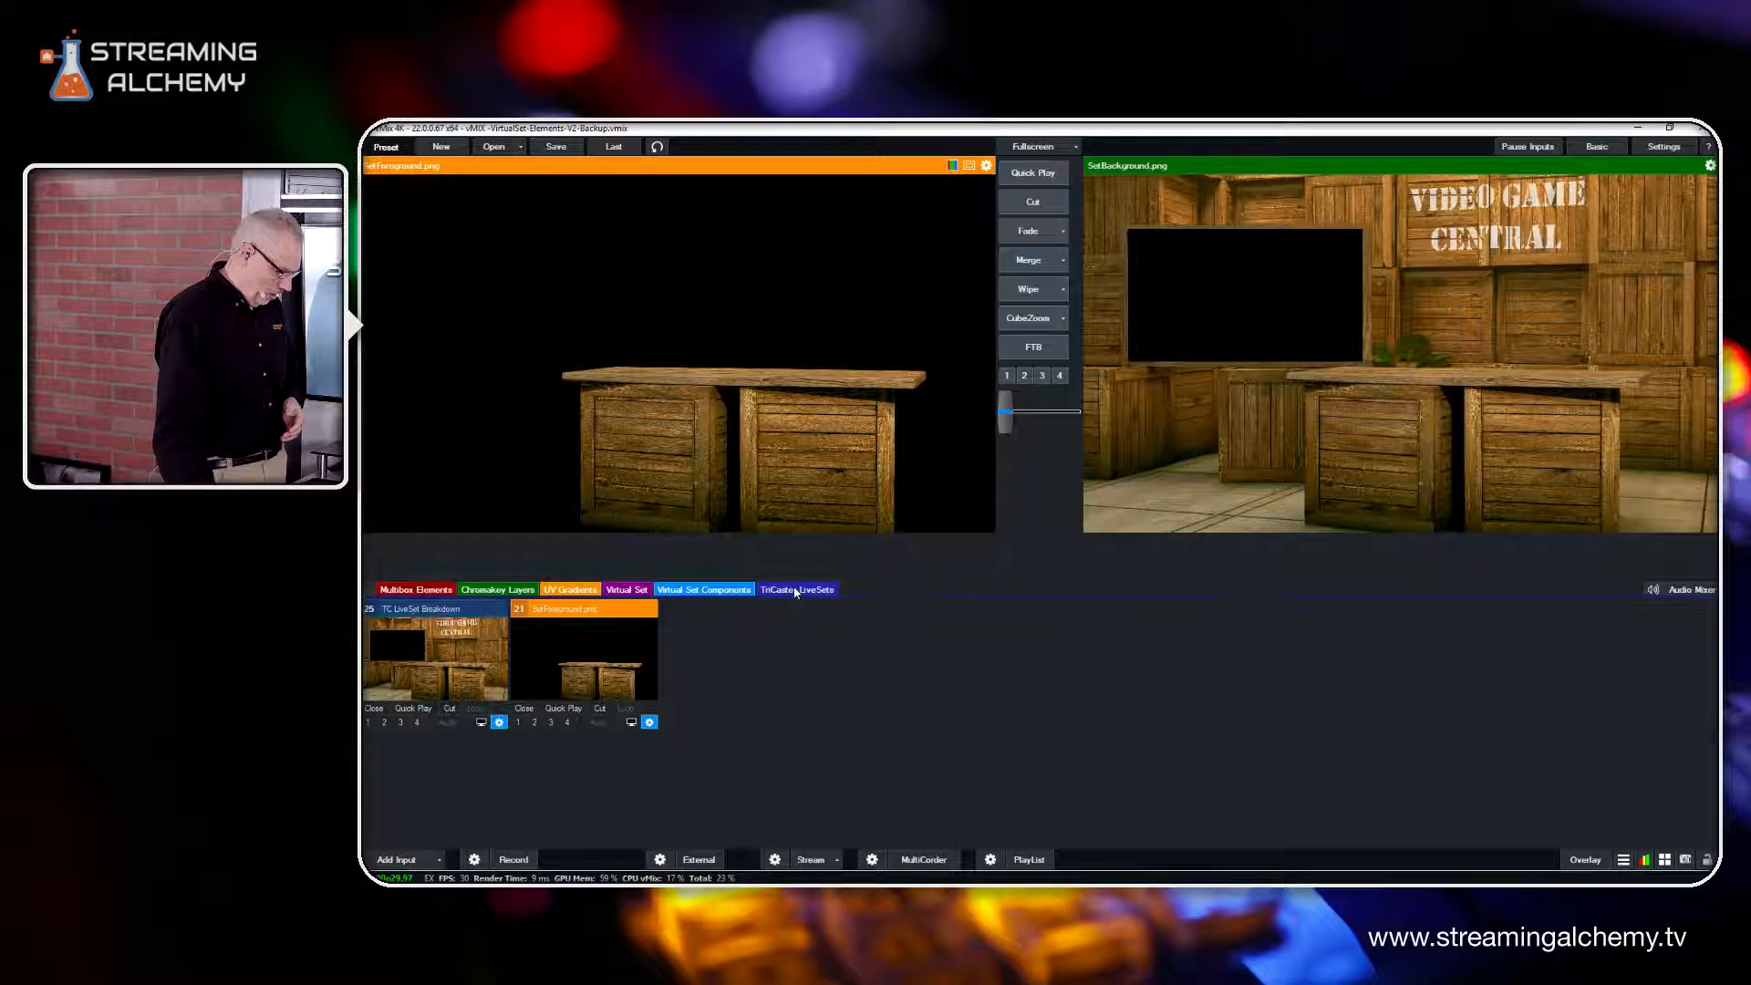